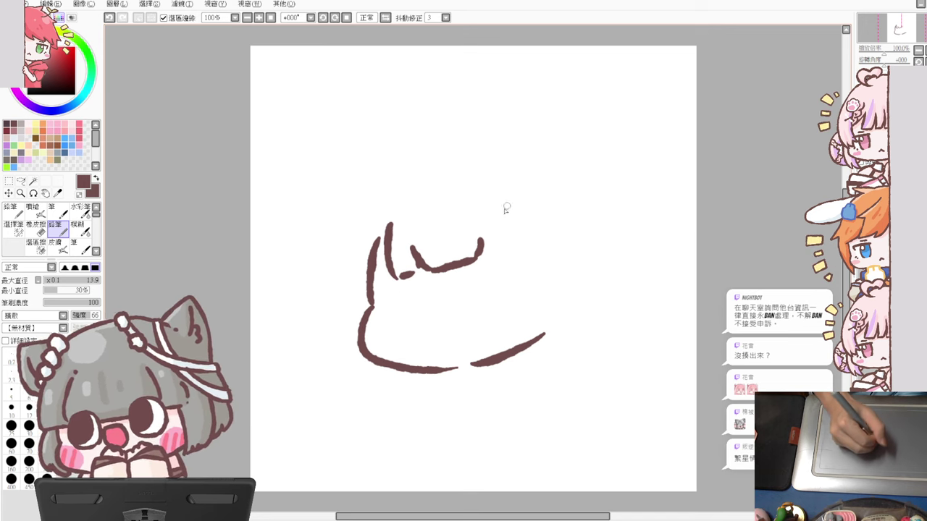
- Draw the short slanted stroke ending the bangs on the right and a curved hair strand along the face's left side
left_click_drag(483, 232, 512, 246)
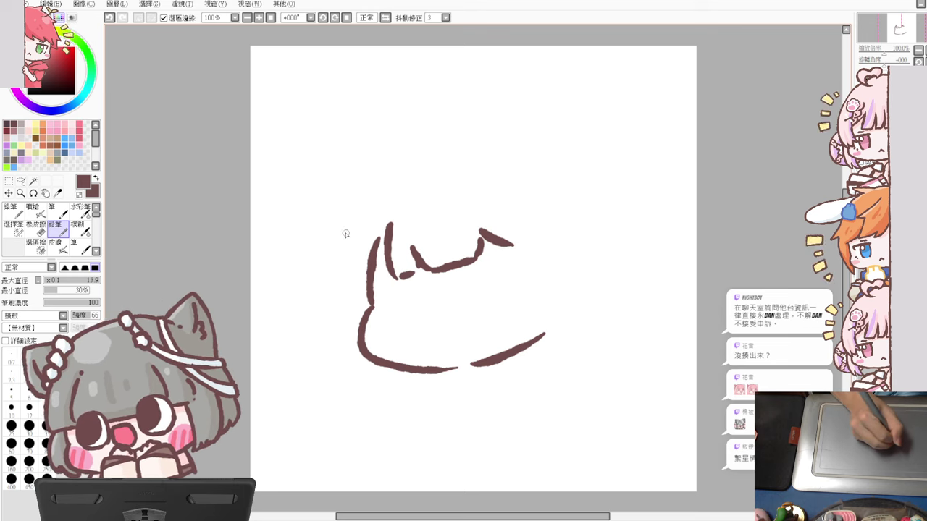
left_click_drag(355, 217, 345, 294)
key("ctrl+z")
mouse_move(359, 224)
left_mouse_down()
mouse_move(356, 299)
mouse_move(382, 284)
left_mouse_up()
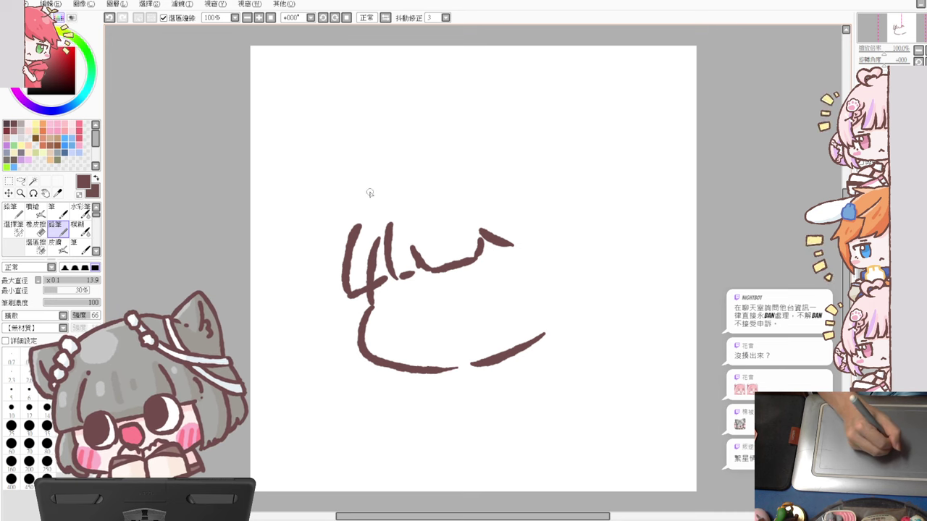
- Draw the arched top of the head and the upper edge of the left cat ear
mouse_move(369, 193)
left_mouse_down()
mouse_move(473, 150)
mouse_move(527, 154)
left_mouse_up()
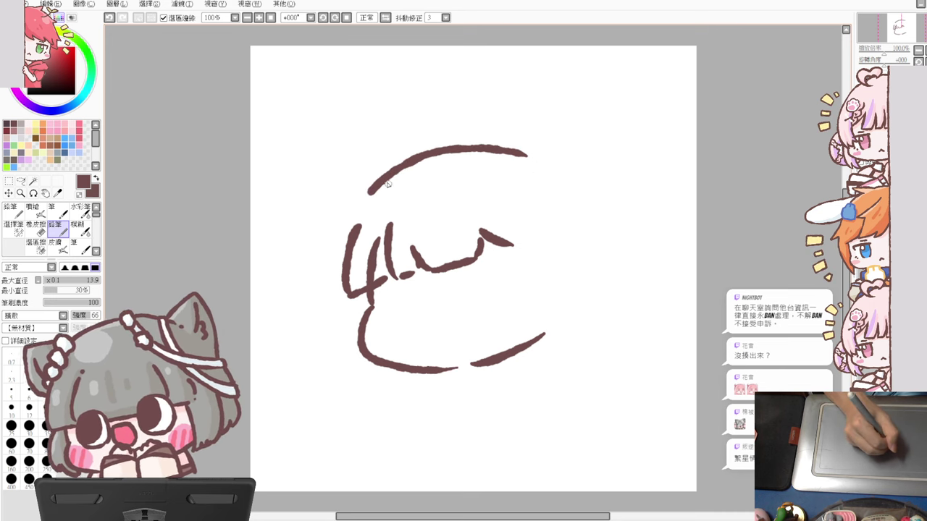
mouse_move(386, 174)
left_mouse_down()
mouse_move(329, 171)
mouse_move(342, 248)
left_mouse_up()
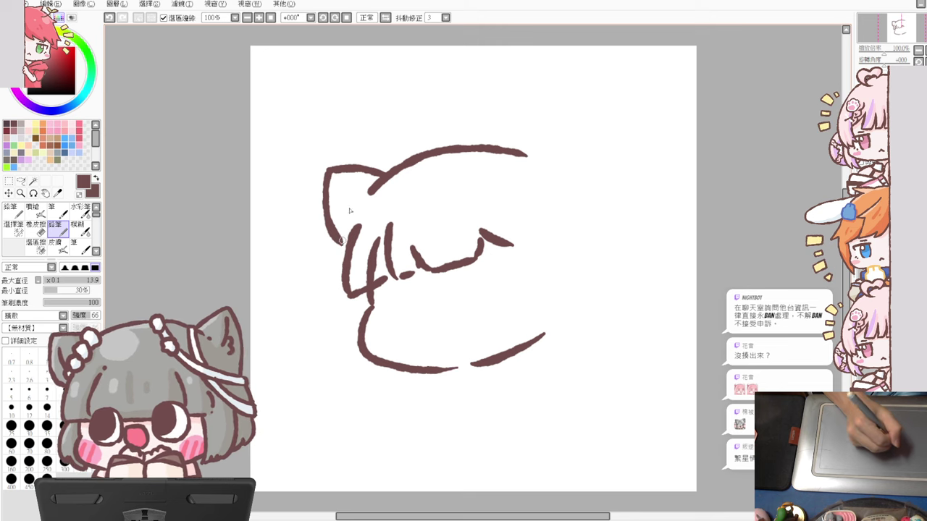
key("ctrl+z")
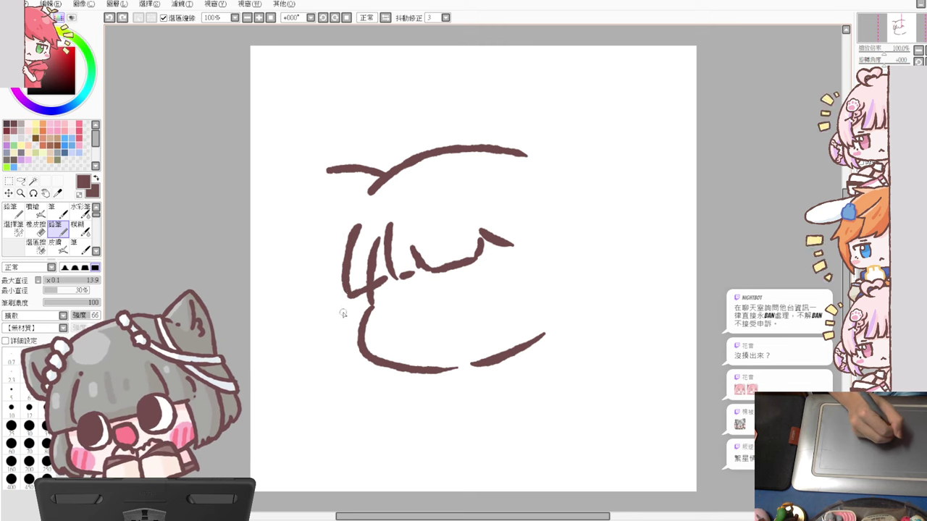
- Draw the left sidelock curving down past the cheek, ending in a jagged tip beside the chin
mouse_move(348, 291)
left_mouse_down()
mouse_move(341, 323)
mouse_move(367, 391)
left_mouse_up()
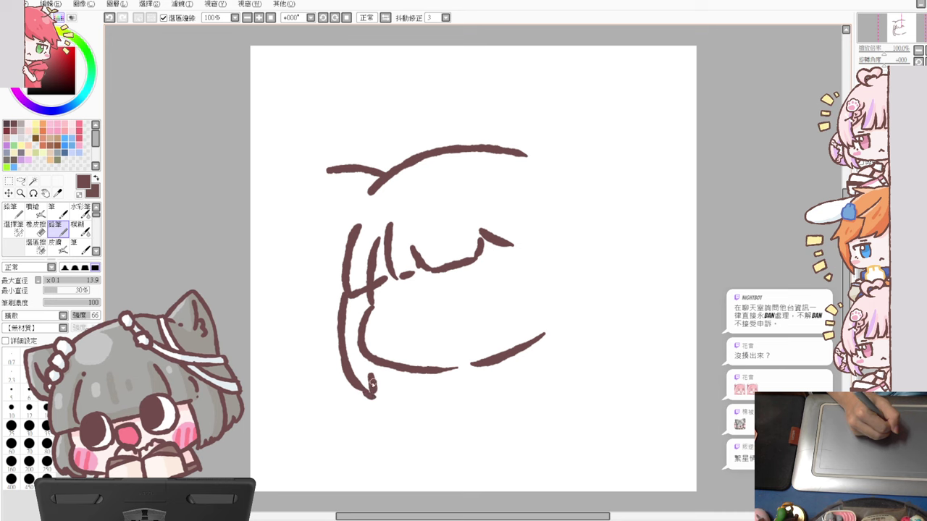
key("ctrl+z")
left_click_drag(369, 381, 372, 391)
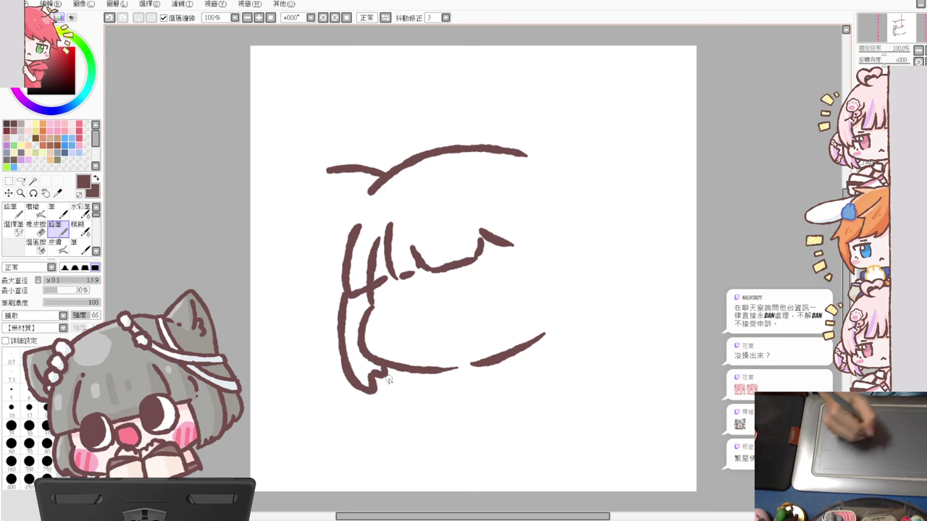
- Draw the right sidelock's inner edge down to the jaw and erase the extra vertical strand inside the left hair
left_click_drag(518, 245, 553, 361)
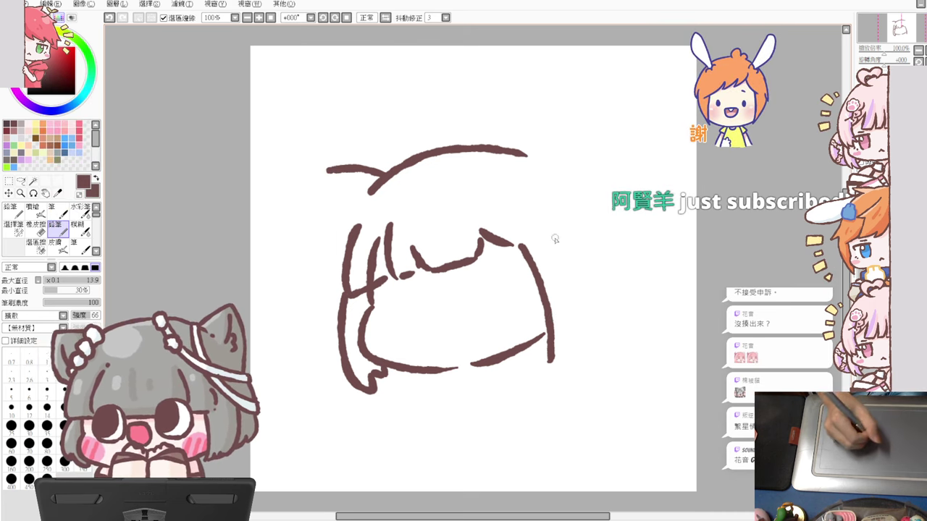
key("e")
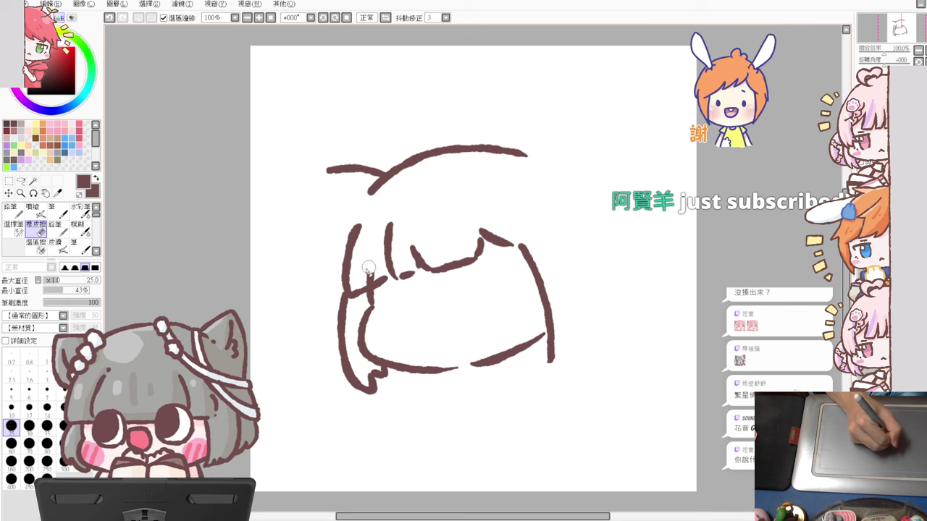
key("n")
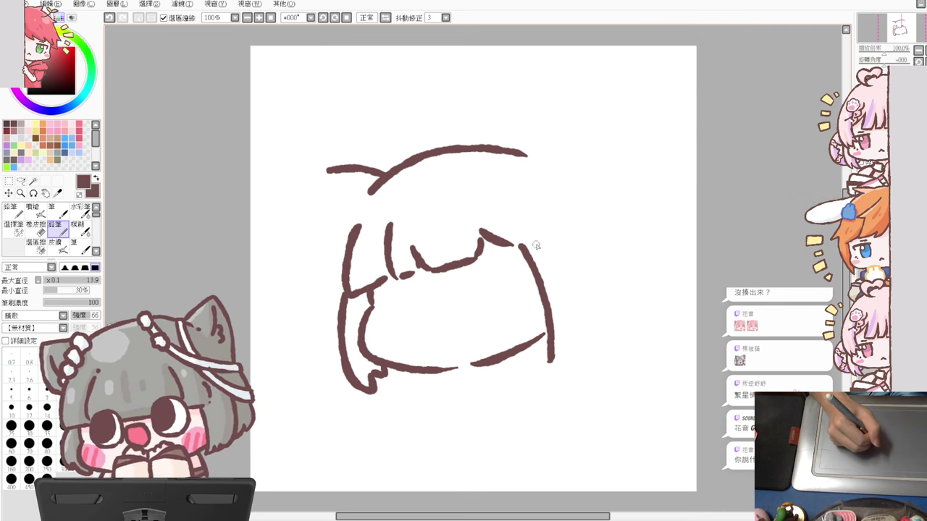
- Extend the right sidelock's inner edge upward, draw its outer edge, and close the bottom with jagged hair tips
mouse_move(526, 252)
left_mouse_down()
mouse_move(507, 226)
mouse_move(591, 297)
left_mouse_up()
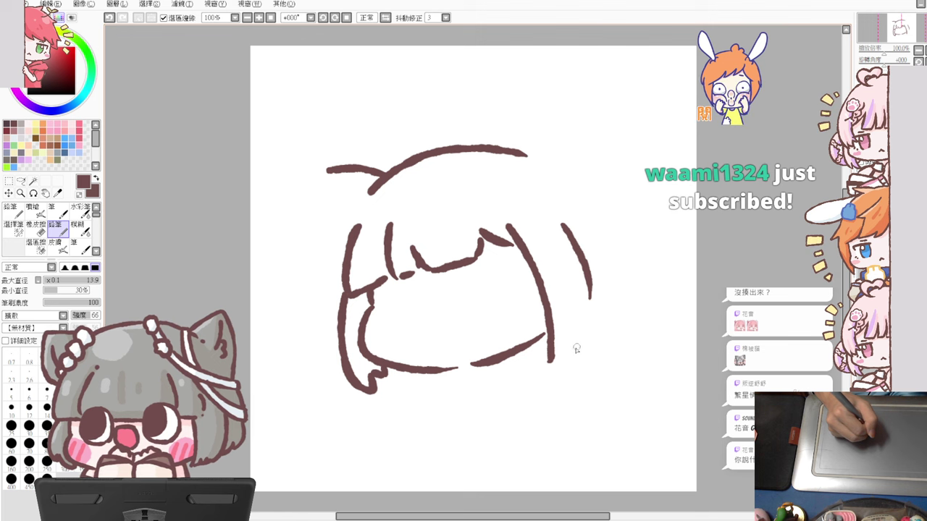
left_click_drag(565, 338, 564, 345)
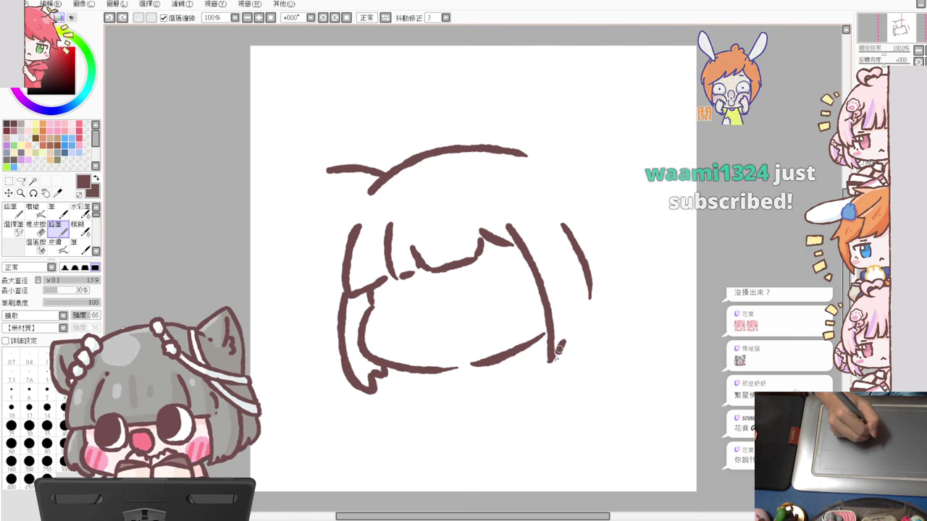
left_click_drag(592, 309, 575, 356)
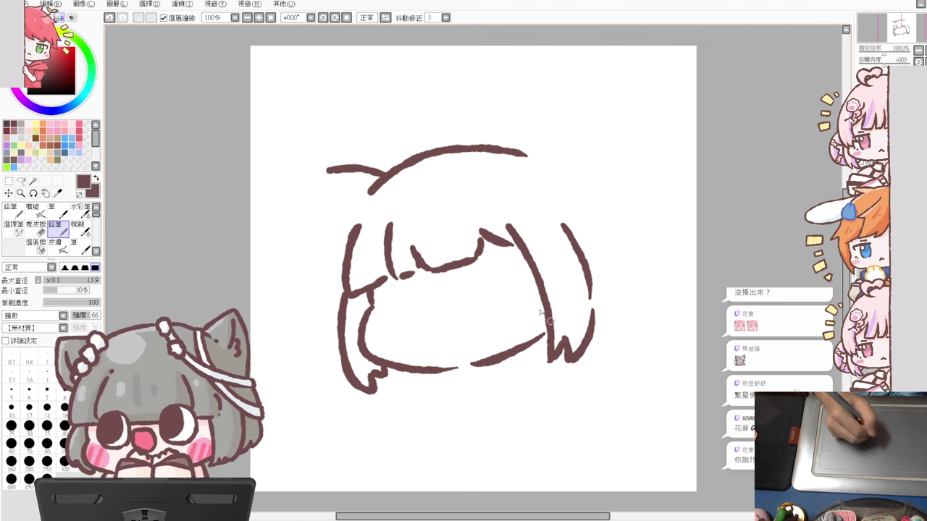
- Draw both edges of the right cat ear and the outer edge of the left cat ear
mouse_move(523, 154)
left_mouse_down()
mouse_move(567, 129)
mouse_move(595, 194)
left_mouse_up()
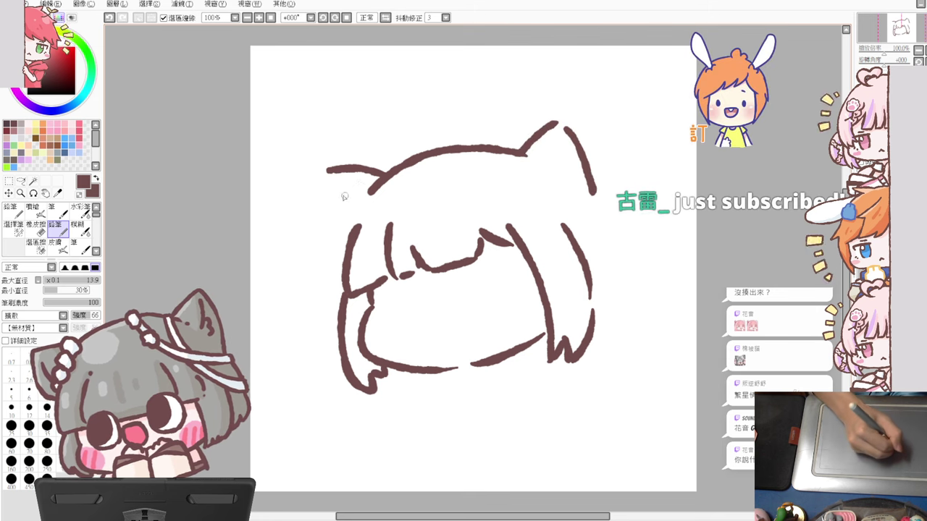
left_click_drag(326, 181, 334, 249)
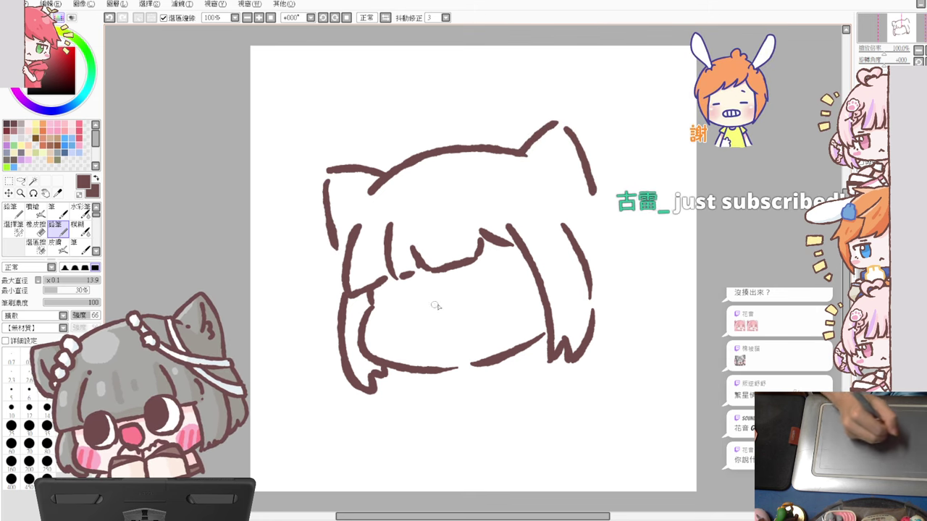
- Erase the face's left cheek contour and start redrawing it below the bangs
key("e")
mouse_move(371, 303)
left_mouse_down()
mouse_move(362, 341)
mouse_move(375, 358)
mouse_move(382, 348)
left_mouse_up()
key("n")
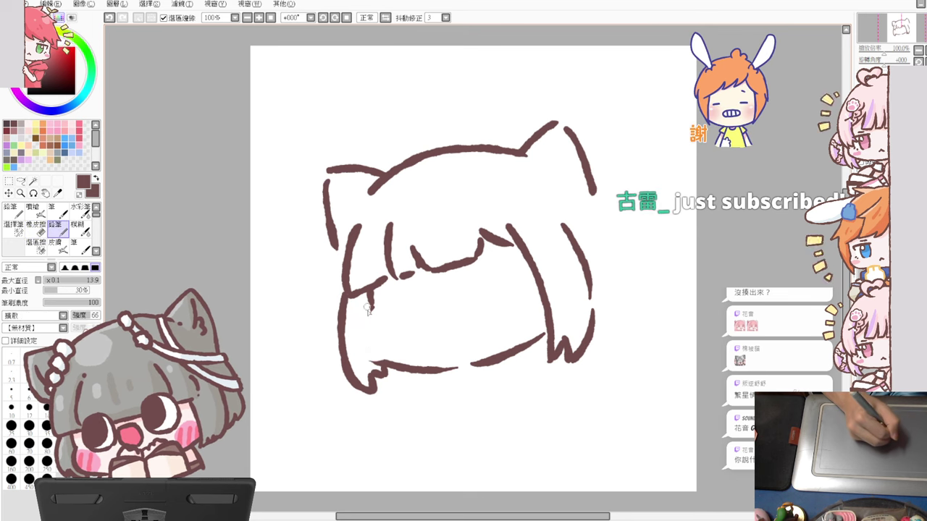
mouse_move(367, 300)
left_mouse_down()
mouse_move(370, 349)
mouse_move(388, 362)
left_mouse_up()
key("ctrl+z")
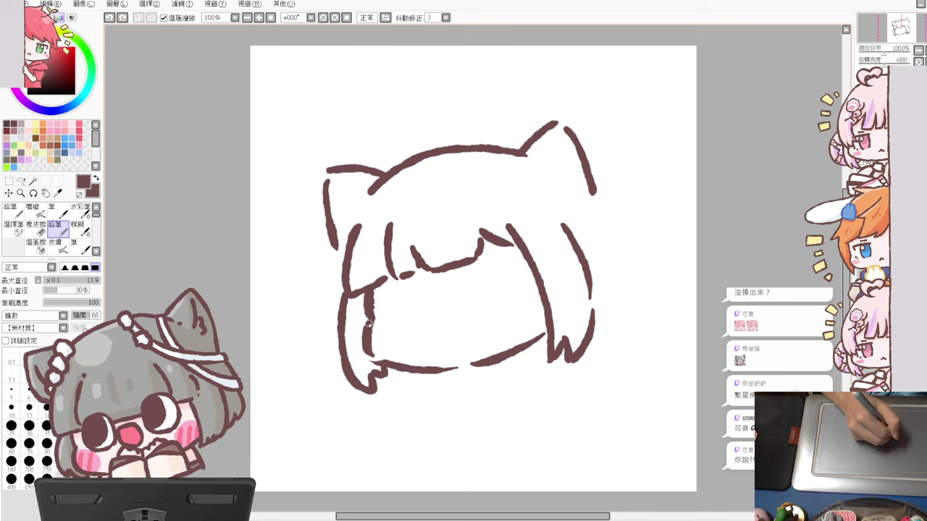
- Rework the left cheek's lower curve so that it joins the chin line
key("ctrl+z")
key("ctrl+y")
key("ctrl+z")
key("ctrl+y")
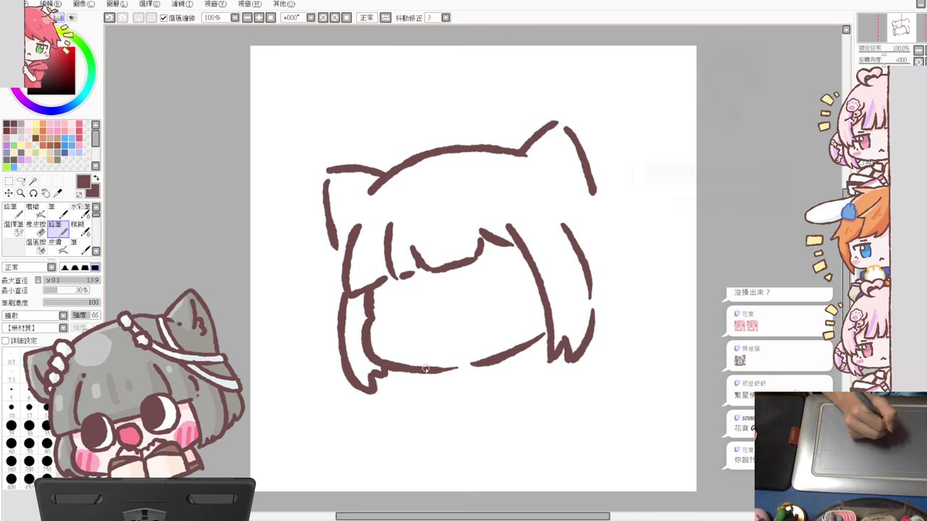
key("ctrl+z")
key("ctrl+y")
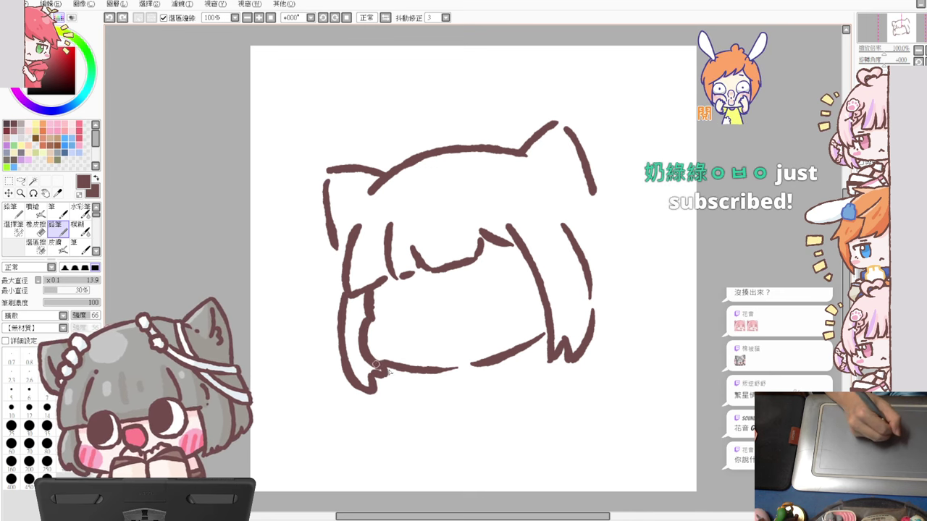
key("ctrl+z")
key("ctrl+y")
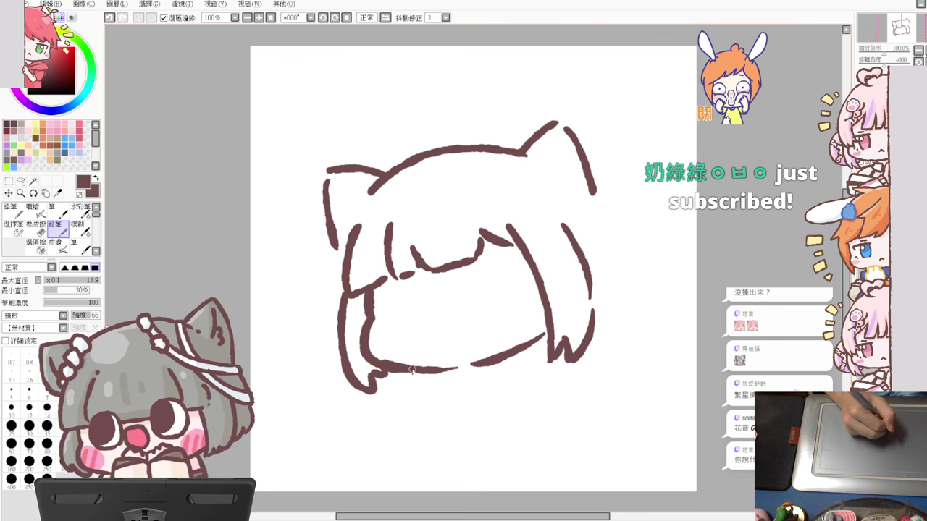
key("e")
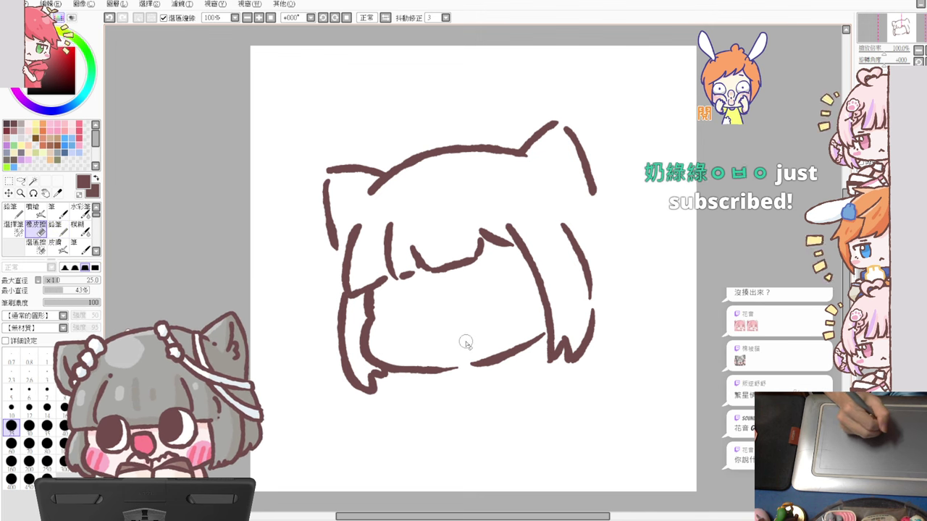
key("n")
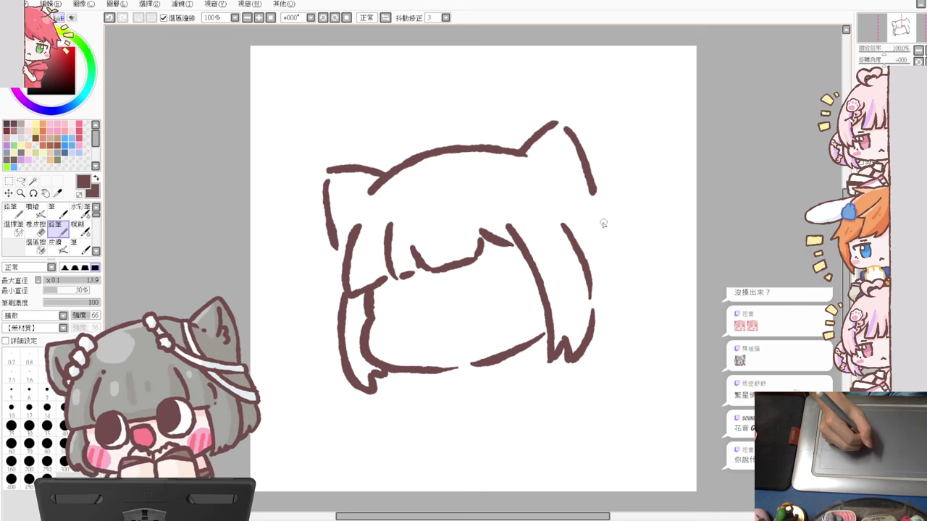
- Erase the left cat ear's outer edge and redraw it as one continuous line from the ear tip to the hair
key("e")
left_click_drag(325, 181, 333, 255)
key("n")
mouse_move(326, 171)
left_mouse_down()
mouse_move(325, 215)
mouse_move(334, 257)
left_mouse_up()
left_click_drag(336, 255, 347, 272)
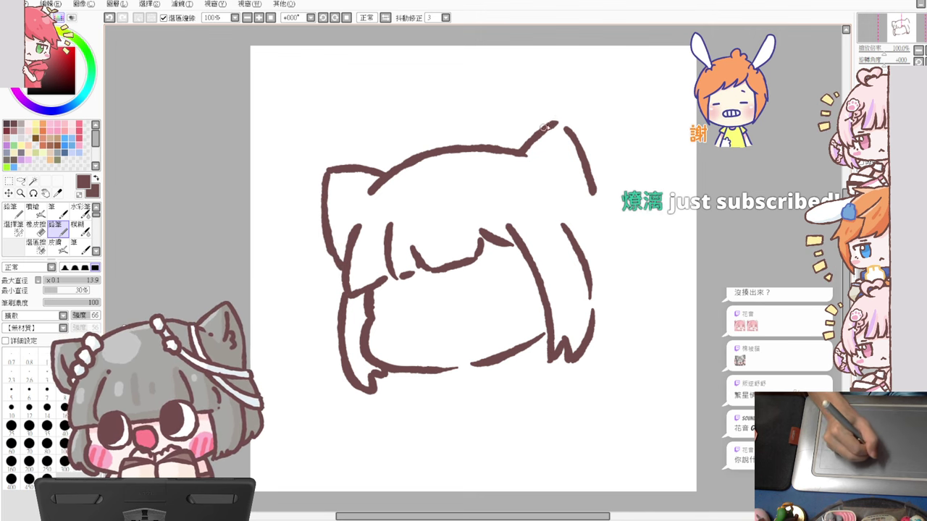
- Redraw the right cat ear with a taller tip and longer outer edge, and add the outer hair line below it
mouse_move(521, 161)
left_mouse_down()
mouse_move(563, 115)
mouse_move(524, 157)
left_mouse_up()
key("ctrl+z")
key("ctrl+z")
left_click_drag(563, 116, 519, 161)
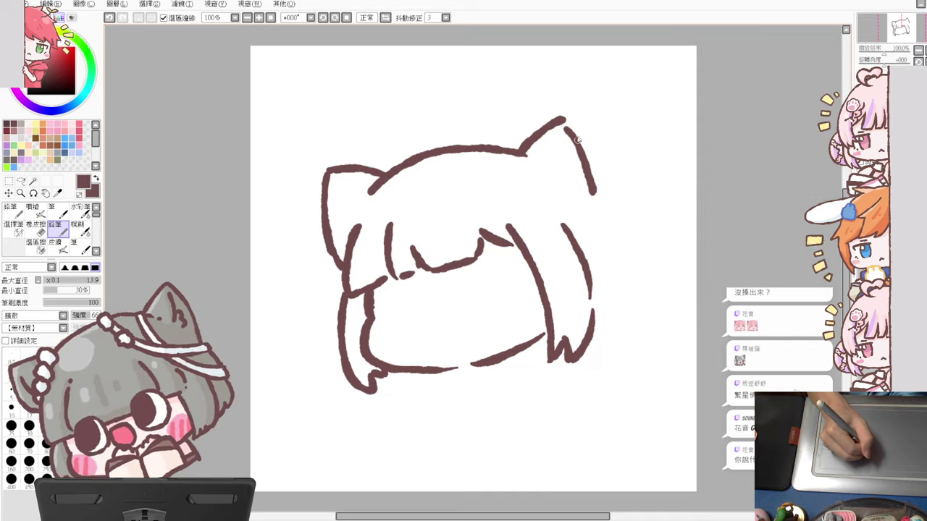
key("ctrl+z")
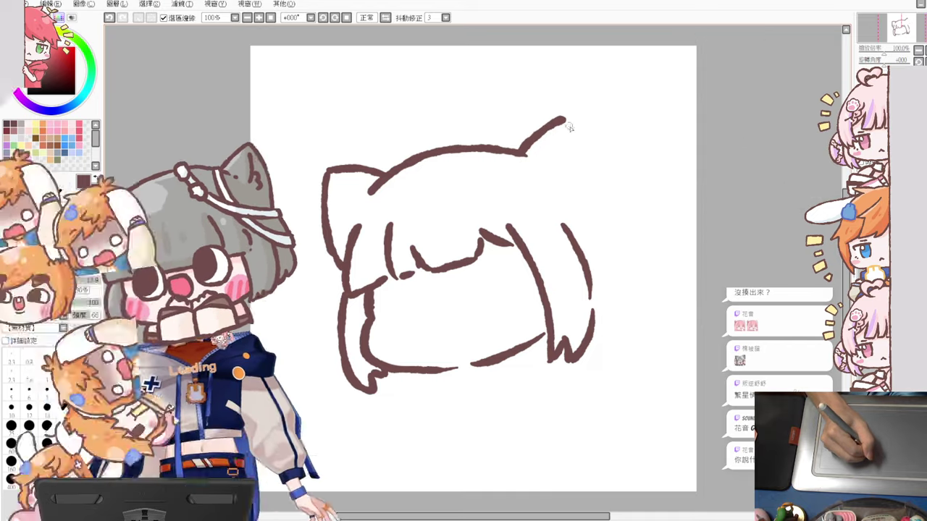
left_click_drag(569, 128, 601, 205)
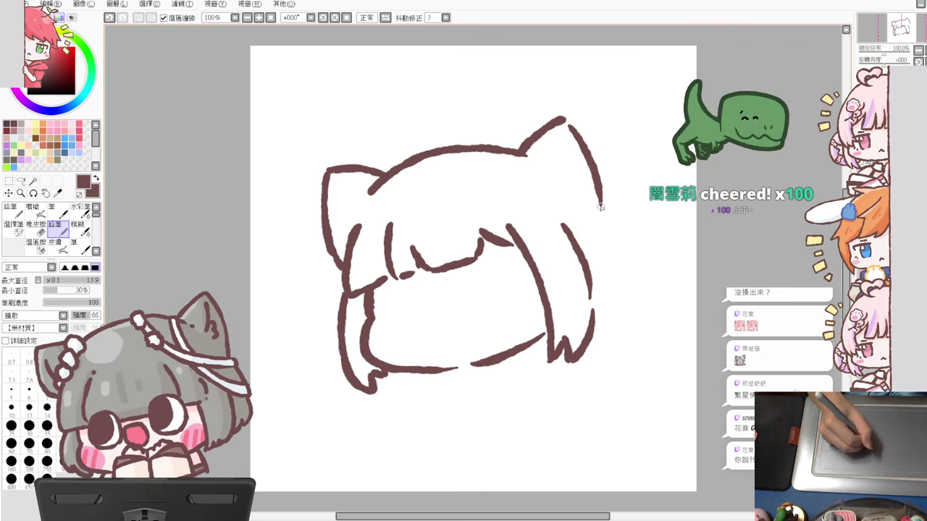
left_click_drag(599, 205, 617, 293)
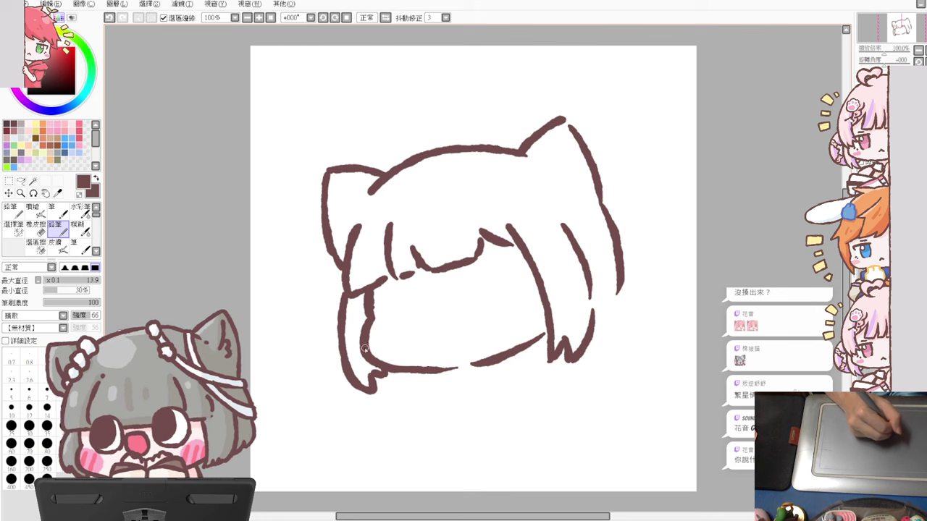
- Erase the left cheek contour and redraw it slightly further inward, from the bangs to the chin line
key("e")
mouse_move(364, 316)
left_mouse_down()
mouse_move(370, 361)
mouse_move(360, 333)
mouse_move(370, 360)
mouse_move(377, 336)
mouse_move(368, 329)
mouse_move(367, 349)
mouse_move(363, 324)
mouse_move(383, 335)
left_mouse_up()
key("n")
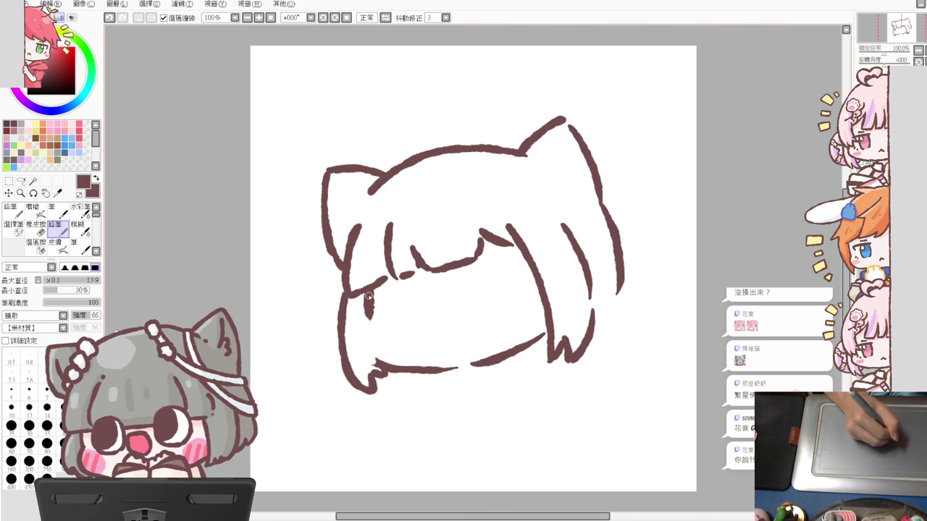
mouse_move(369, 295)
left_mouse_down()
mouse_move(372, 329)
mouse_move(401, 371)
left_mouse_up()
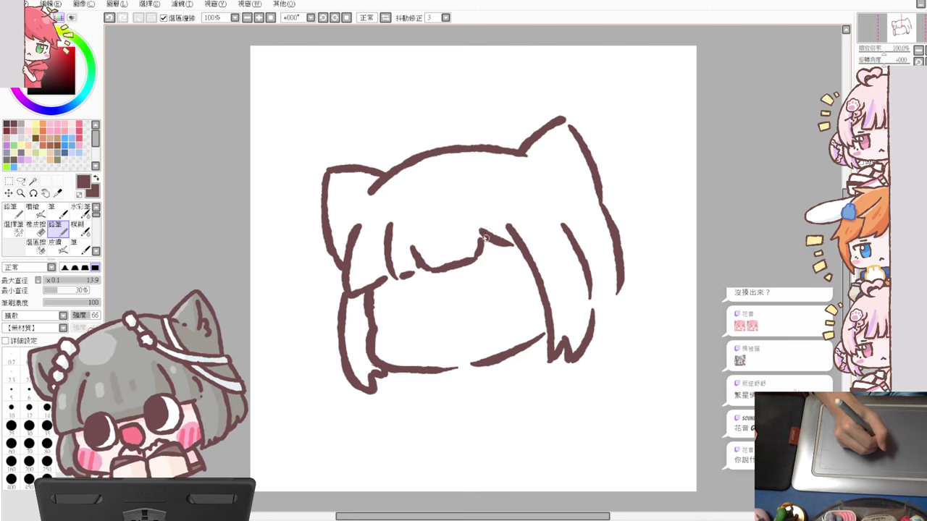
- Add a pointed strand at the right of the bangs and redo the left bangs' bottom edge lower on the face
left_click_drag(475, 215, 481, 251)
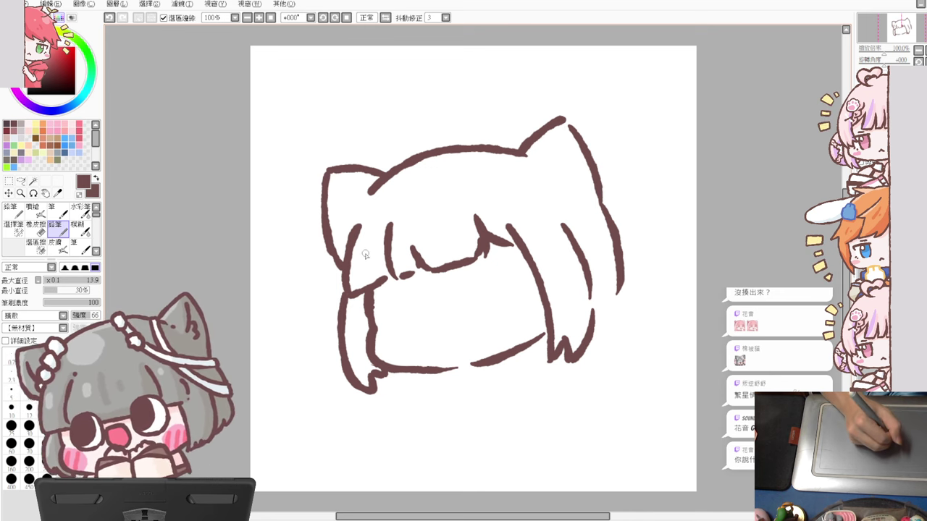
key("e")
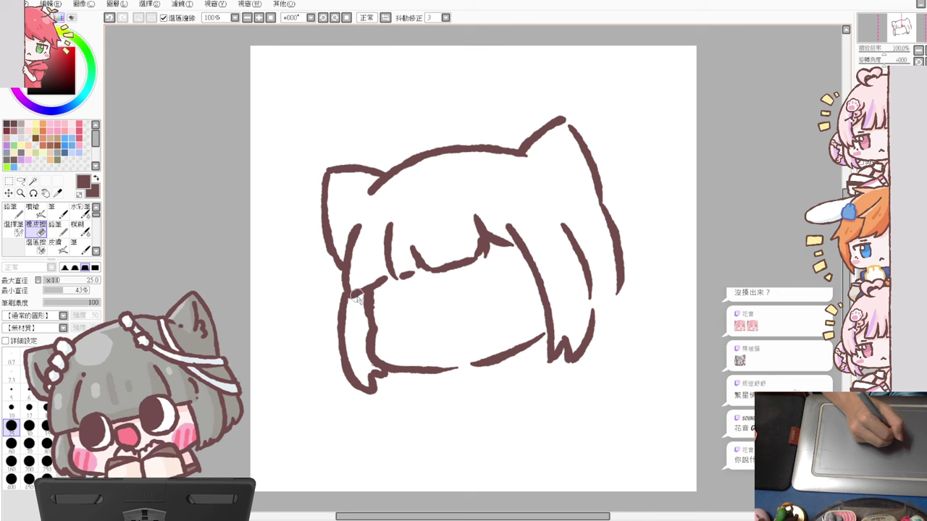
mouse_move(357, 290)
left_mouse_down()
mouse_move(376, 279)
mouse_move(354, 310)
mouse_move(384, 298)
left_mouse_up()
key("n")
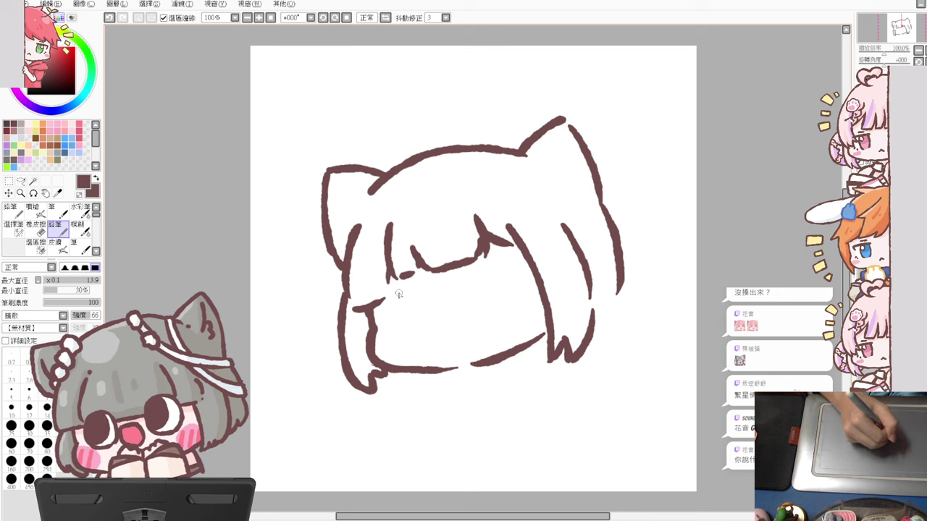
- Erase the middle bangs and redraw them lower with a pointed notch, connecting the right end to the sidelock
key("e")
mouse_move(411, 250)
left_mouse_down()
mouse_move(417, 271)
mouse_move(405, 278)
mouse_move(435, 290)
mouse_move(440, 271)
mouse_move(448, 281)
mouse_move(454, 257)
mouse_move(466, 275)
mouse_move(470, 221)
left_mouse_up()
key("n")
left_click_drag(405, 293, 491, 265)
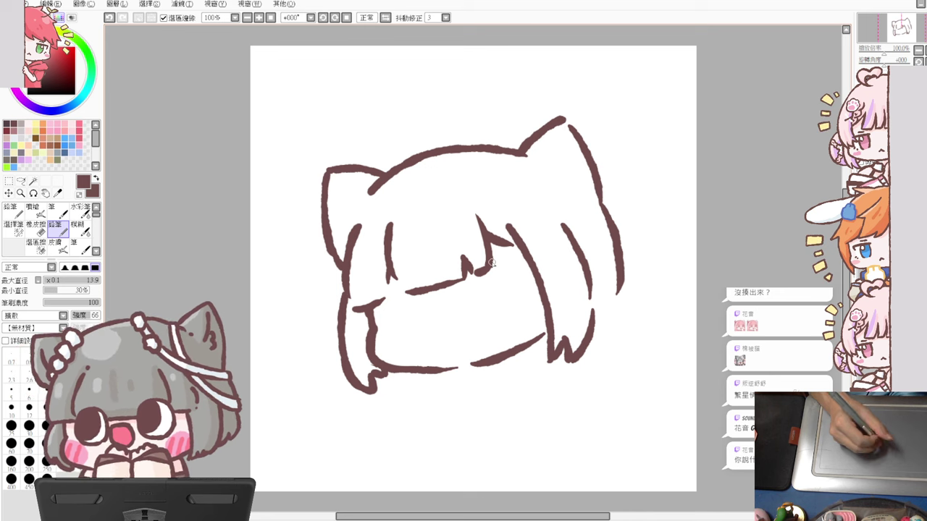
left_click_drag(483, 236, 535, 251)
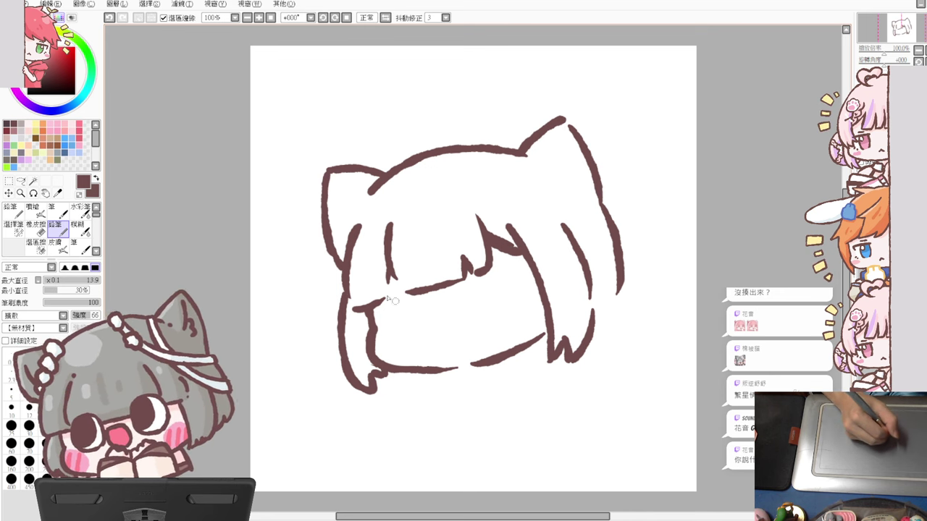
mouse_move(367, 195)
left_mouse_down()
mouse_move(338, 205)
mouse_move(362, 229)
left_mouse_up()
key("ctrl+z")
key("ctrl+z")
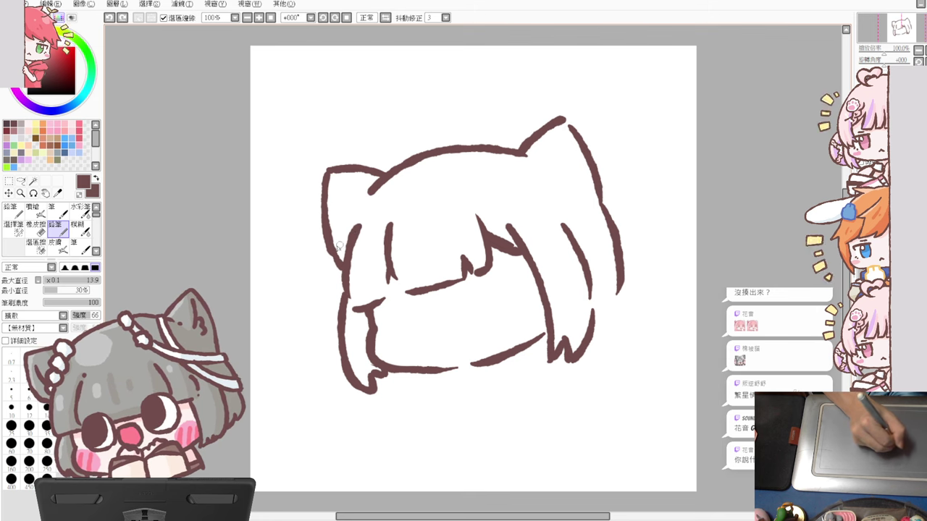
- Extend the crown's hair outline down across the left ear base and end it in a pointed side strand
mouse_move(378, 181)
left_mouse_down()
mouse_move(354, 243)
mouse_move(340, 245)
left_mouse_up()
key("e")
key("n")
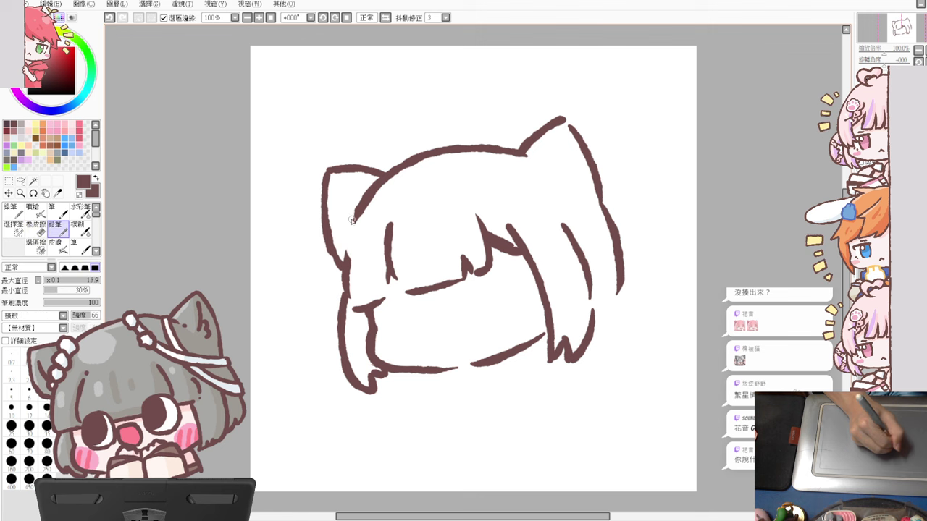
mouse_move(361, 211)
left_mouse_down()
mouse_move(318, 235)
mouse_move(356, 242)
mouse_move(346, 260)
left_mouse_up()
key("ctrl+z")
key("ctrl+z")
key("ctrl+z")
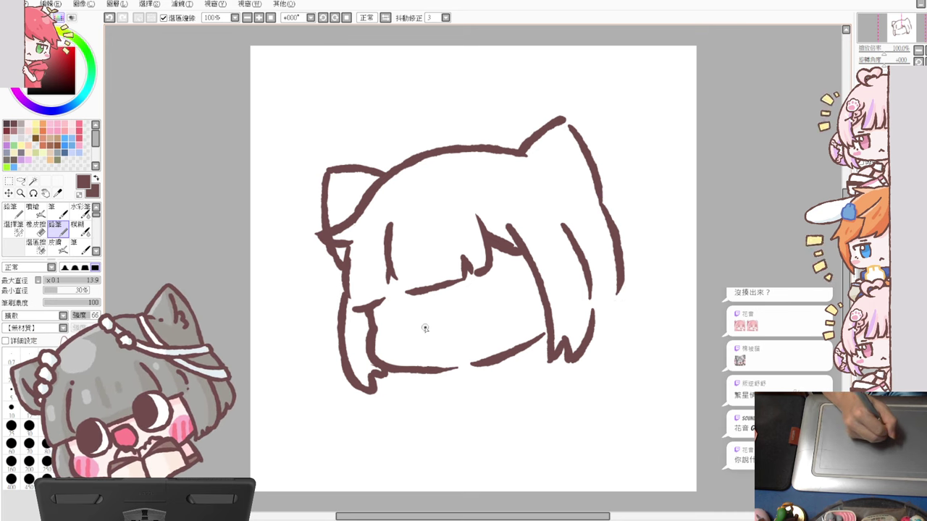
- Draw a large round open mouth with a small tongue curve inside it, redoing the outline strokes until they fit the face
left_click_drag(424, 328, 469, 311)
key("ctrl+z")
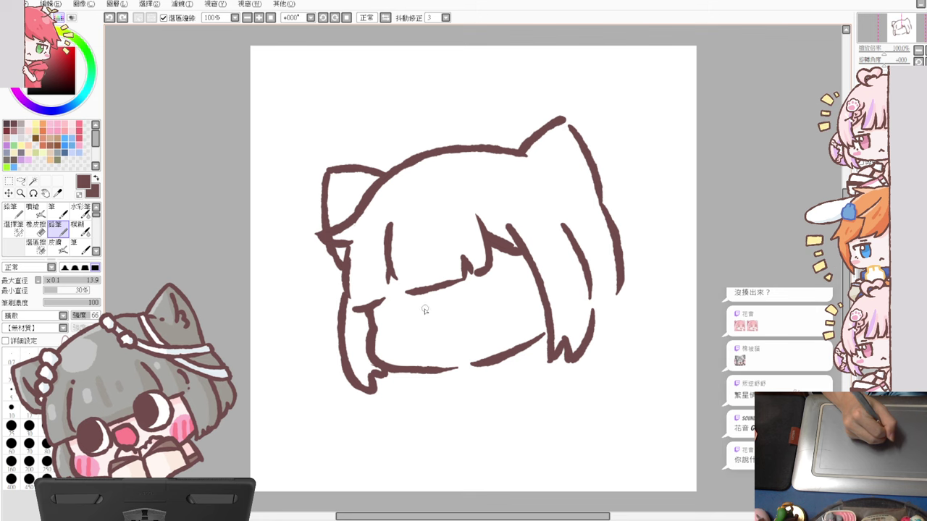
left_click_drag(423, 313, 468, 293)
key("ctrl+z")
mouse_move(424, 319)
left_mouse_down()
mouse_move(449, 312)
mouse_move(426, 319)
mouse_move(458, 348)
left_mouse_up()
key("ctrl+z")
left_click_drag(426, 319, 457, 349)
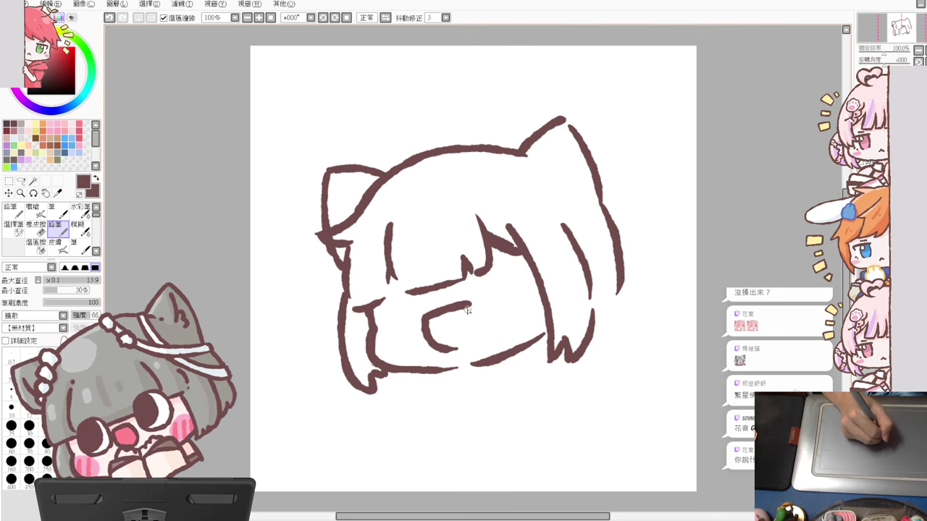
left_click_drag(469, 306, 458, 349)
mouse_move(435, 317)
left_mouse_down()
mouse_move(461, 327)
mouse_move(452, 330)
left_mouse_up()
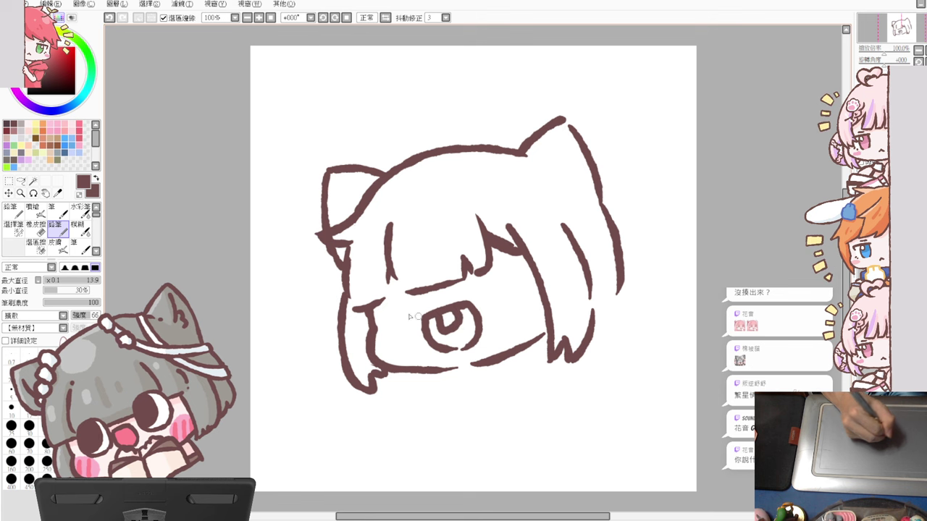
- Add two dot eyes close to the upper sides of the mouth, replacing the first left dot with a higher one
left_click_drag(402, 316, 402, 314)
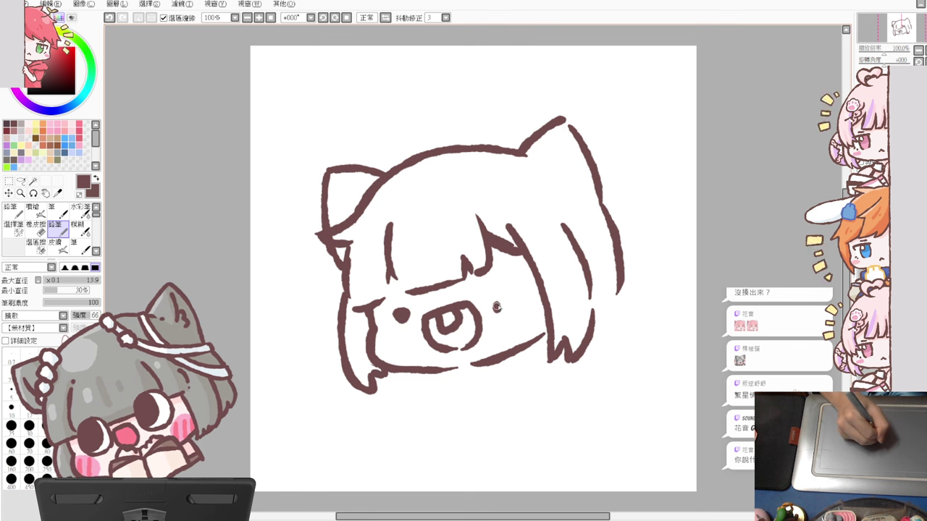
key("ctrl+z")
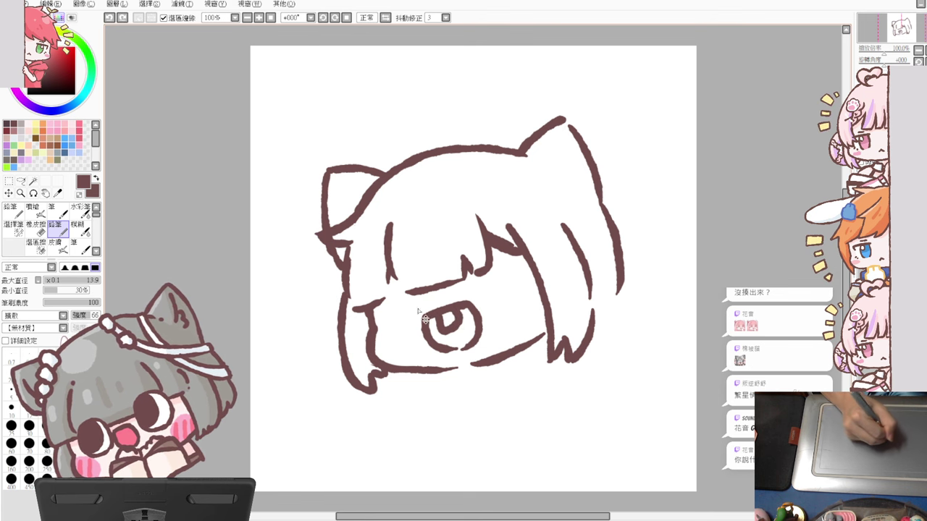
left_click(414, 307)
left_click_drag(490, 299, 490, 296)
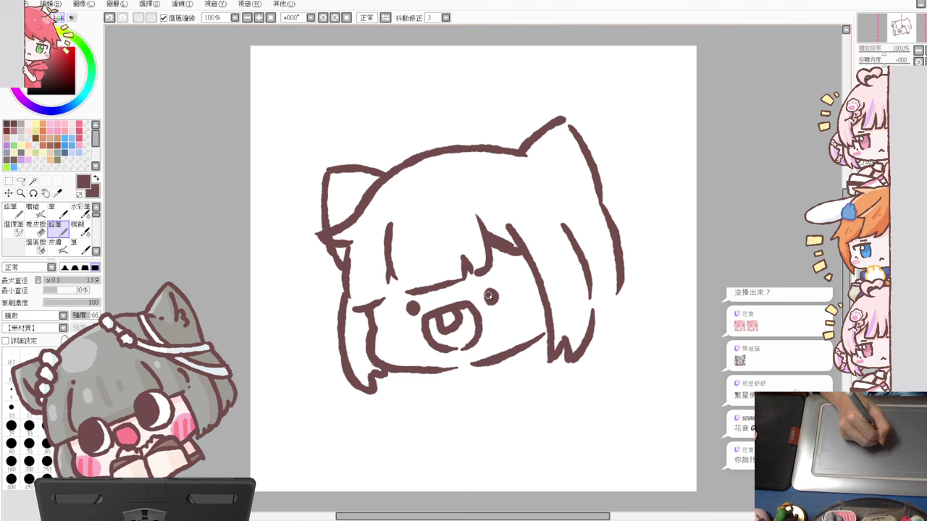
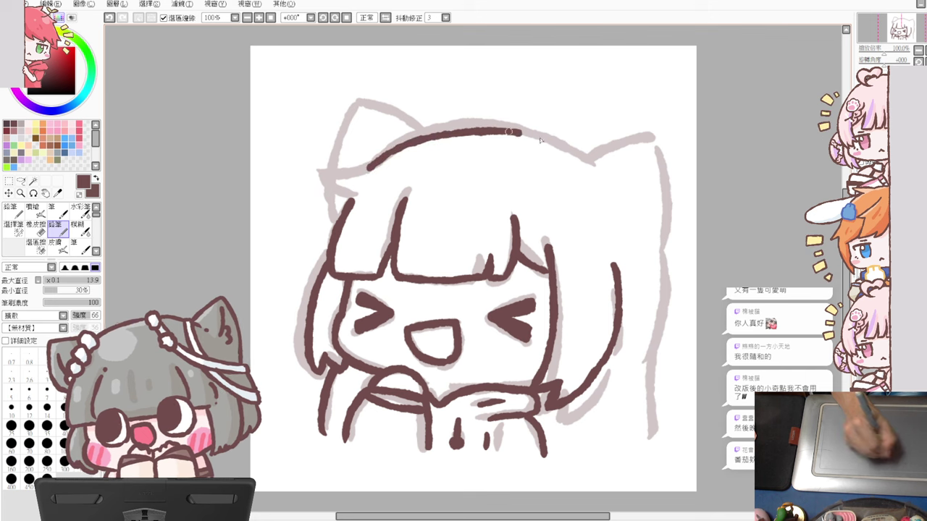
- Redraw the crown arc over the faint sketch from the left ear base to the right ear base
key("ctrl+z")
left_click_drag(374, 160, 575, 153)
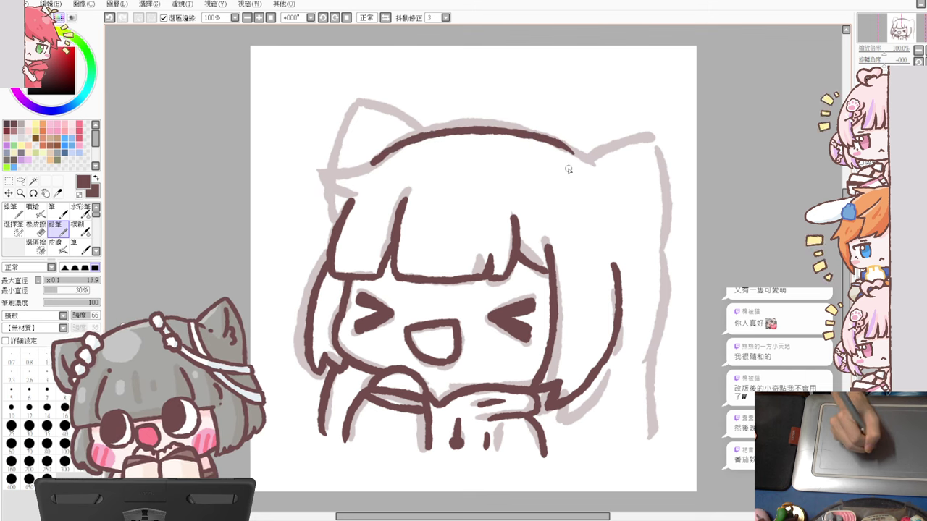
key("ctrl+z")
mouse_move(371, 166)
left_mouse_down()
mouse_move(412, 140)
mouse_move(592, 160)
left_mouse_up()
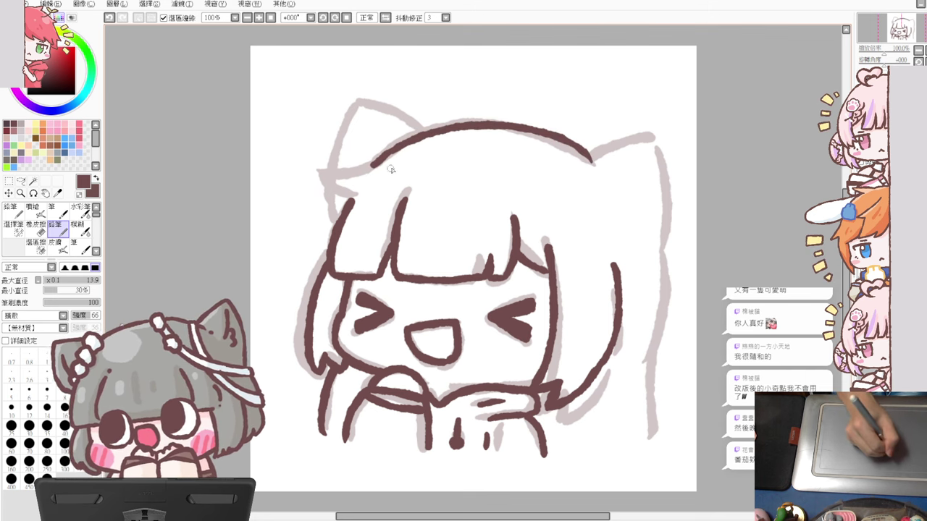
- Ink the pointed hair strand at the left of the head, from the crown line out to its tip and back to the bangs
left_click_drag(374, 165, 315, 171)
key("ctrl+z")
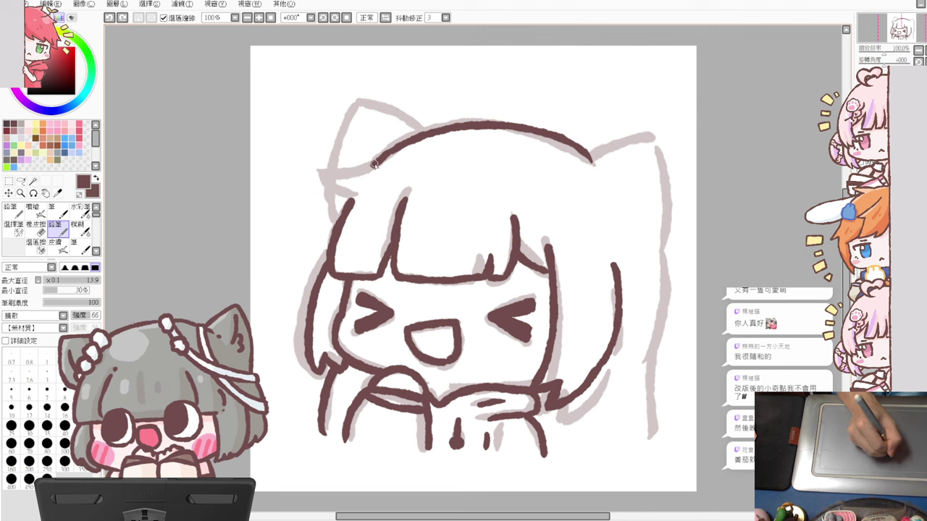
mouse_move(374, 163)
left_mouse_down()
mouse_move(319, 171)
mouse_move(359, 197)
left_mouse_up()
key("ctrl+z")
left_click_drag(321, 171, 360, 197)
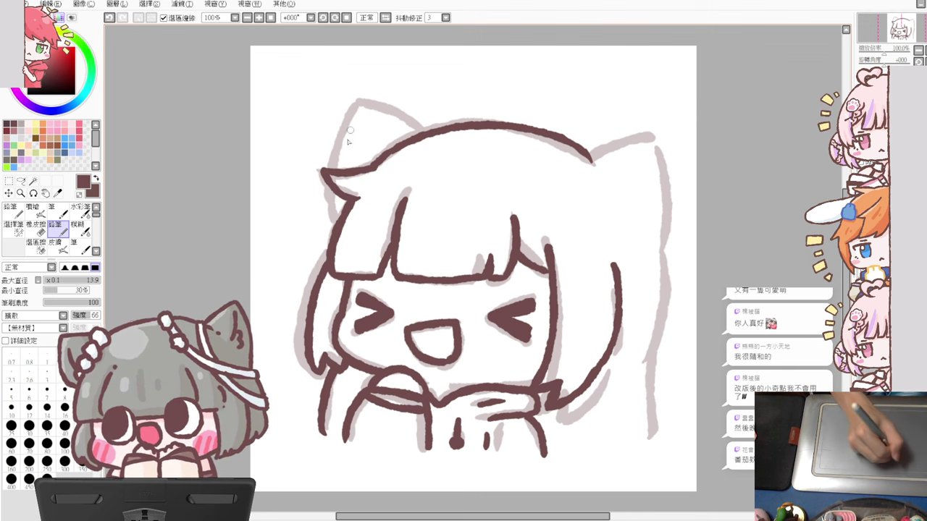
- Ink both cat ears over the sketch, with the right ear's outer edge curving down to the hair
left_click_drag(354, 100, 417, 136)
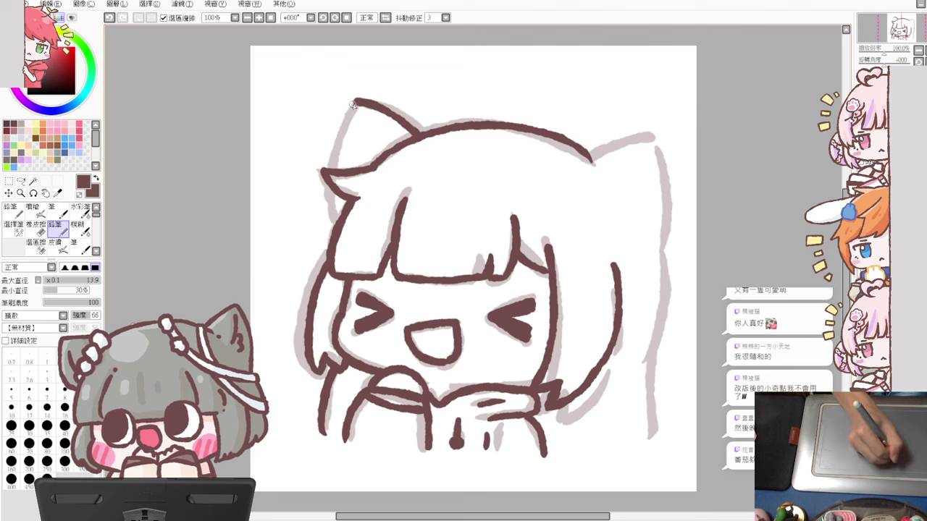
mouse_move(353, 102)
left_mouse_down()
mouse_move(342, 174)
mouse_move(331, 166)
mouse_move(340, 160)
mouse_move(350, 213)
left_mouse_up()
key("ctrl+z")
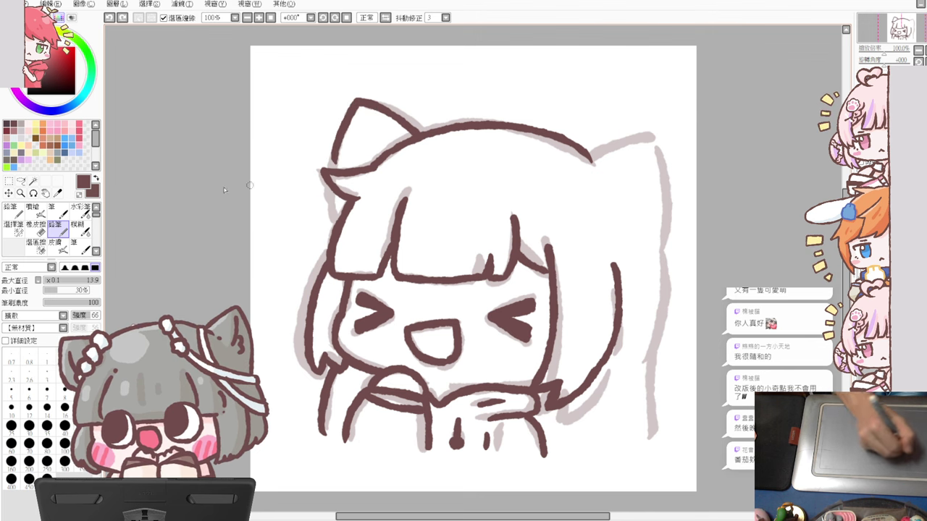
mouse_move(593, 157)
left_mouse_down()
mouse_move(652, 138)
mouse_move(654, 249)
left_mouse_up()
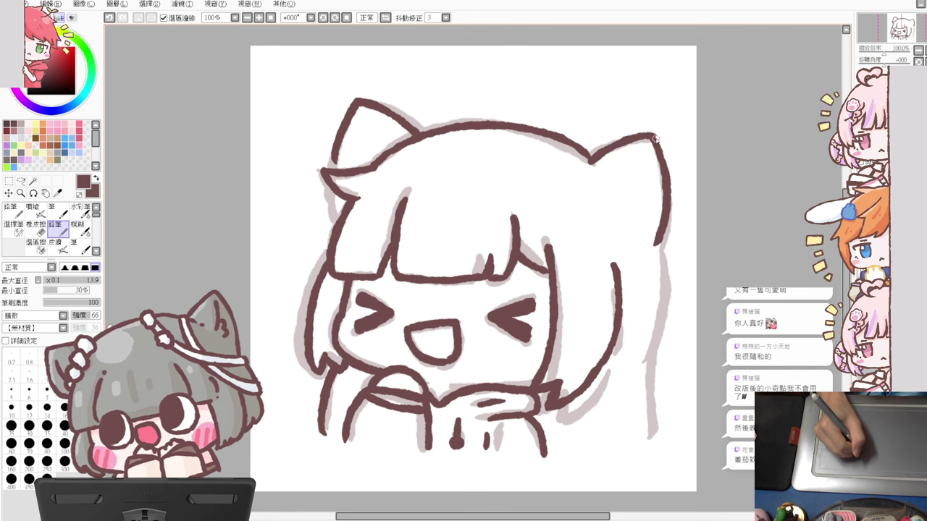
left_click_drag(654, 136, 660, 145)
- Ink the long outer back hair line from the base of the right ear down past the shoulder
left_click_drag(653, 244, 636, 359)
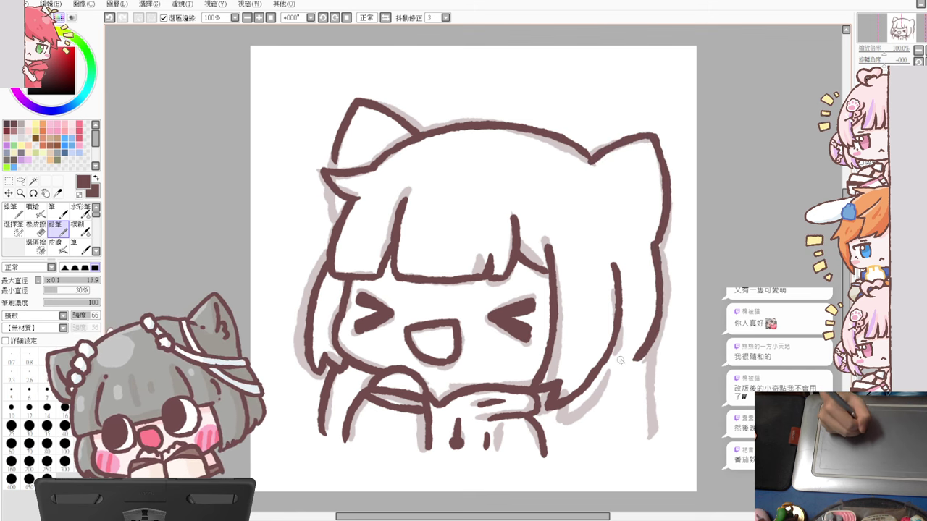
key("ctrl+z")
mouse_move(660, 242)
left_mouse_down()
mouse_move(660, 318)
mouse_move(642, 363)
mouse_move(649, 378)
mouse_move(652, 367)
mouse_move(654, 395)
mouse_move(639, 438)
left_mouse_up()
key("ctrl+z")
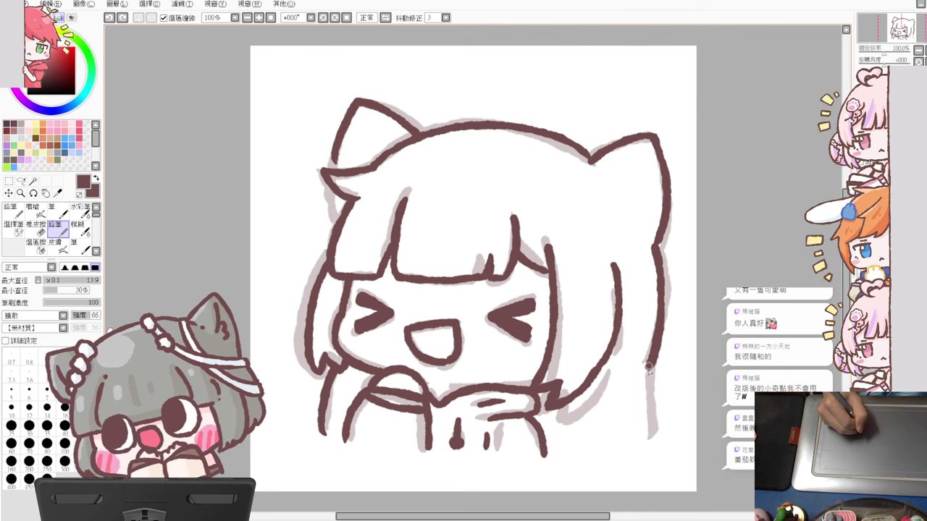
left_click_drag(649, 367, 654, 444)
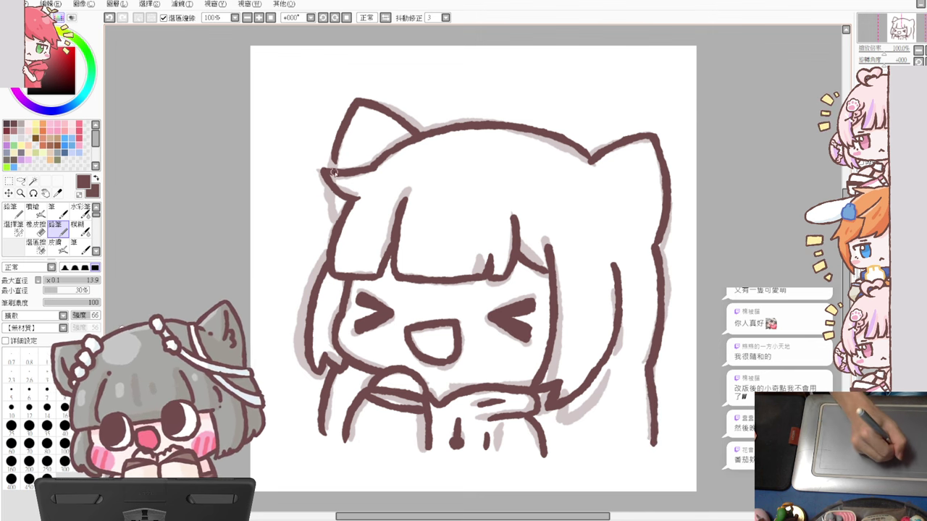
- Add the left ear's lower edge behind the pointed strand, lengthen the right back hair line, and touch up the short clothing dash
left_click_drag(333, 189, 347, 220)
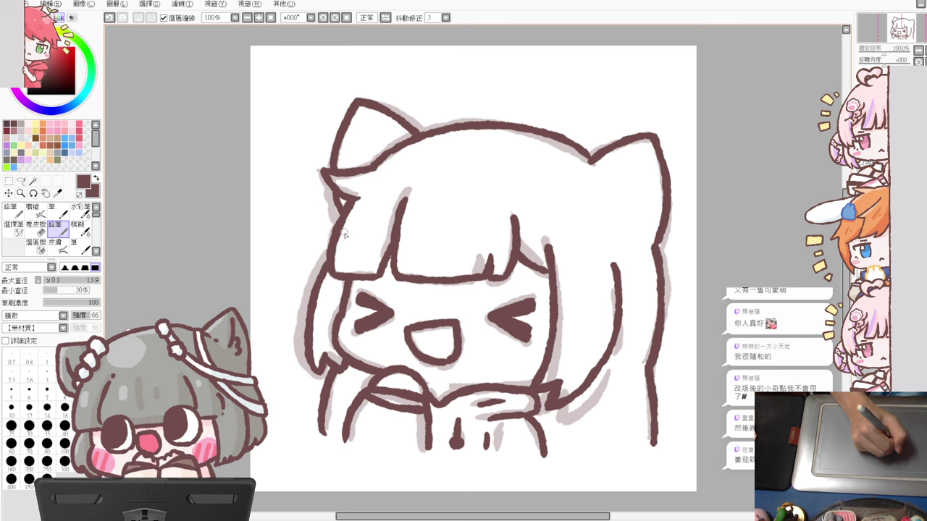
key("ctrl+z")
left_click_drag(333, 190, 346, 221)
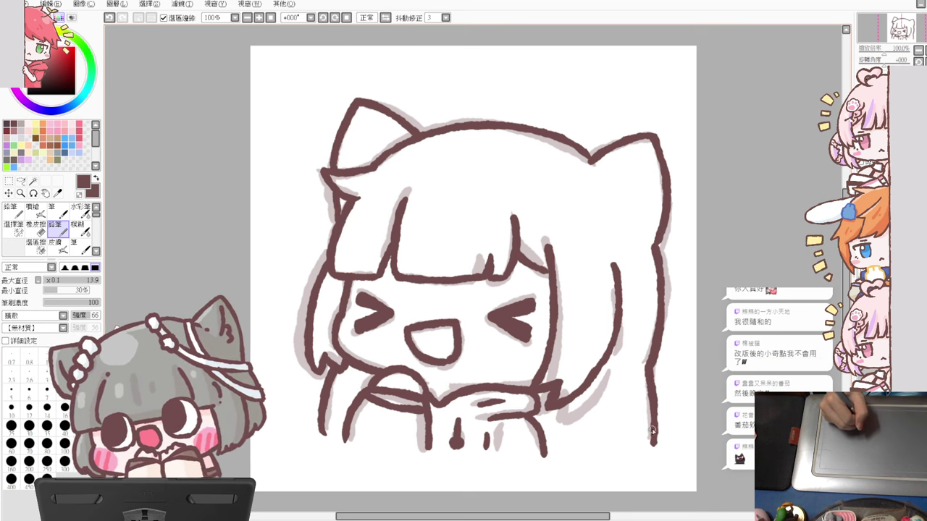
left_click_drag(649, 429, 651, 459)
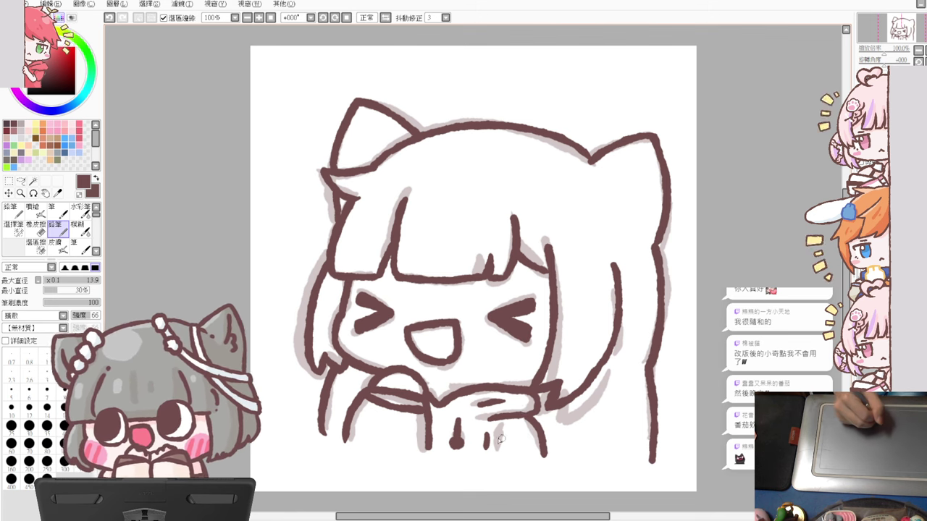
mouse_move(486, 436)
left_mouse_down()
mouse_move(485, 456)
mouse_move(485, 434)
left_mouse_up()
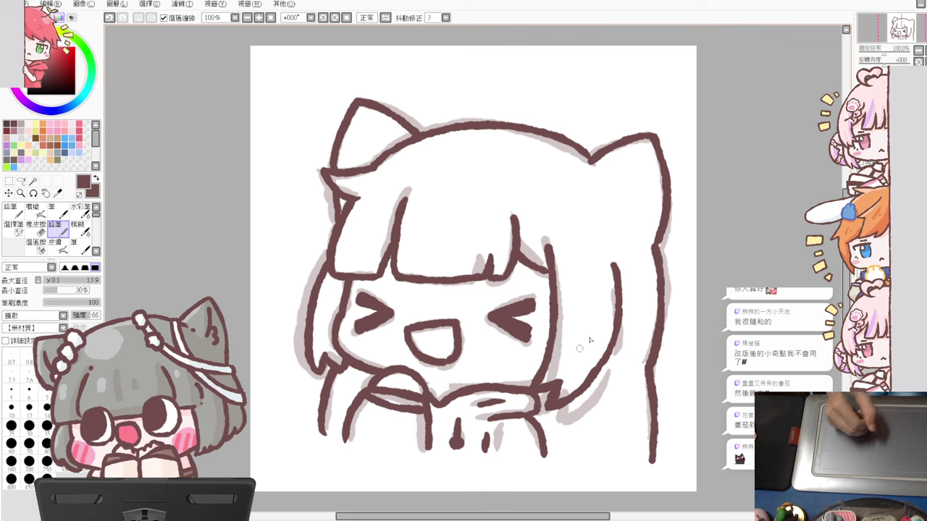
- Add short hair accent strokes above the right sidelock and above the left and right parting lines of the bangs
left_click_drag(612, 354, 593, 412)
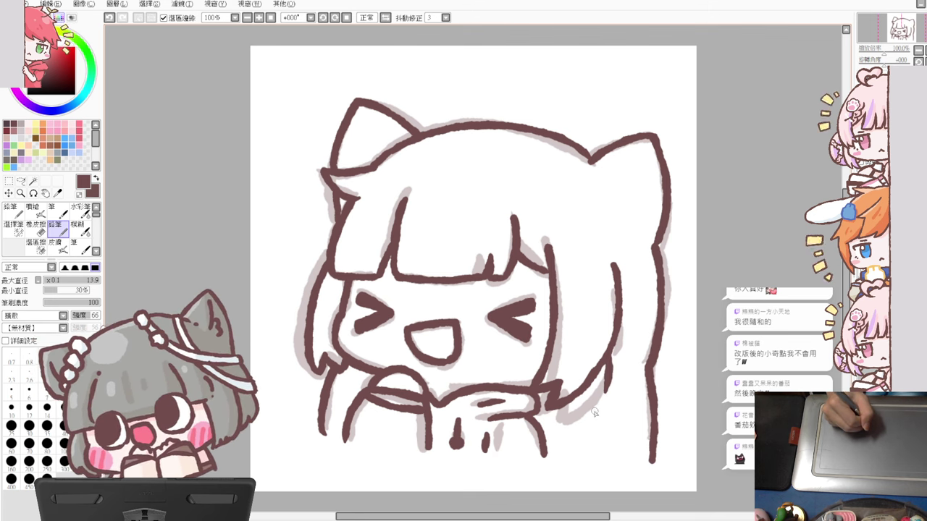
key("ctrl+z")
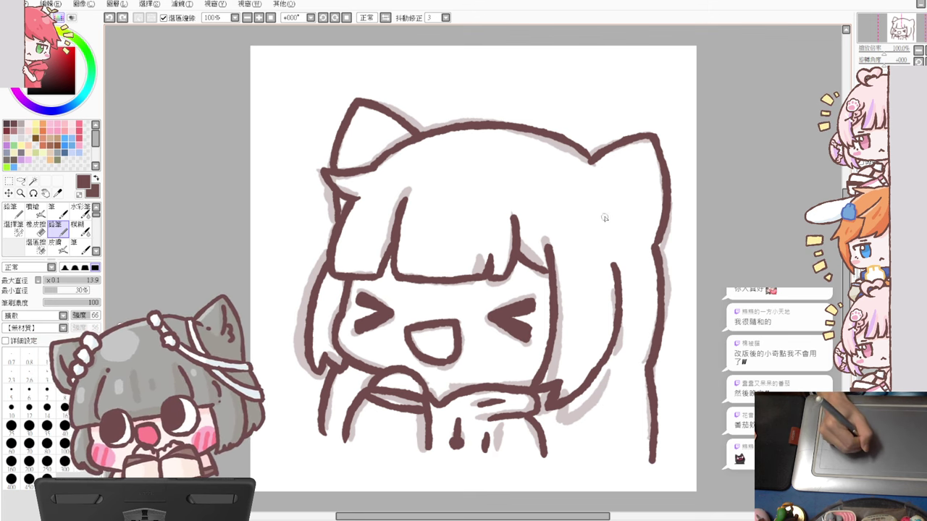
left_click_drag(603, 216, 609, 235)
left_click_drag(409, 177, 409, 186)
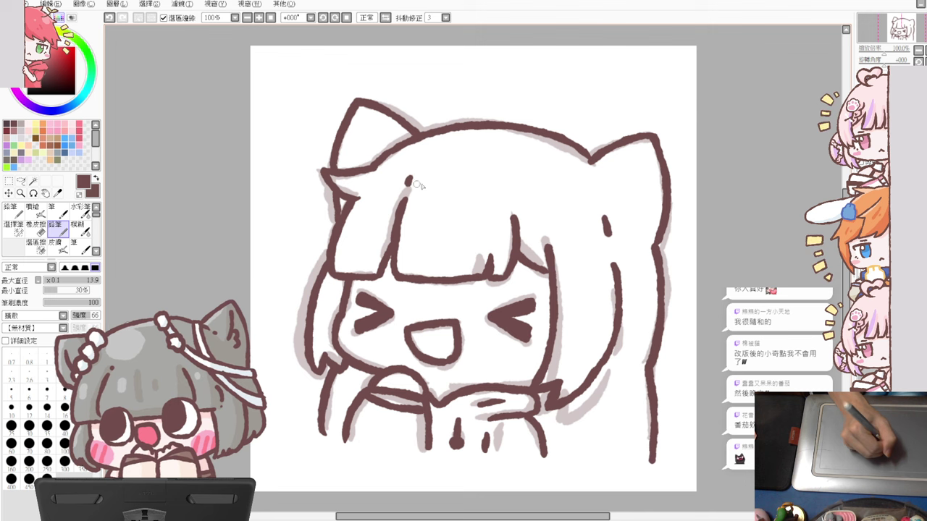
left_click_drag(507, 194, 510, 207)
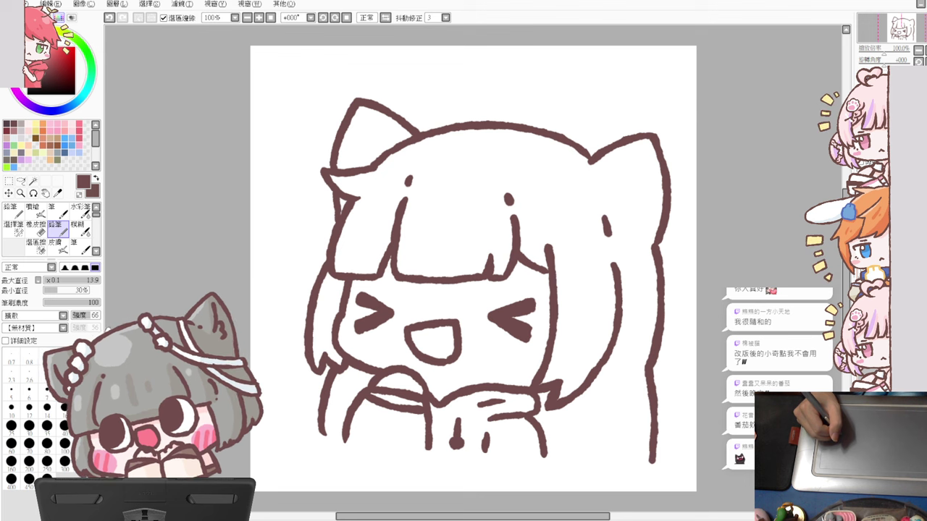
- Rotate the whole line art slightly counterclockwise and touch up the collar line below the chin
key("ctrl+t")
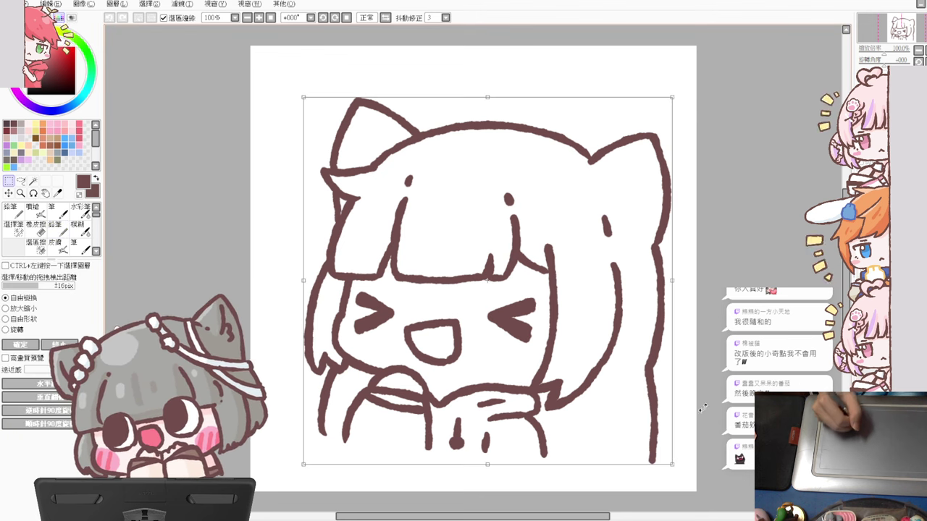
mouse_move(694, 433)
left_mouse_down()
mouse_move(698, 420)
mouse_move(673, 437)
left_mouse_up()
key("Return")
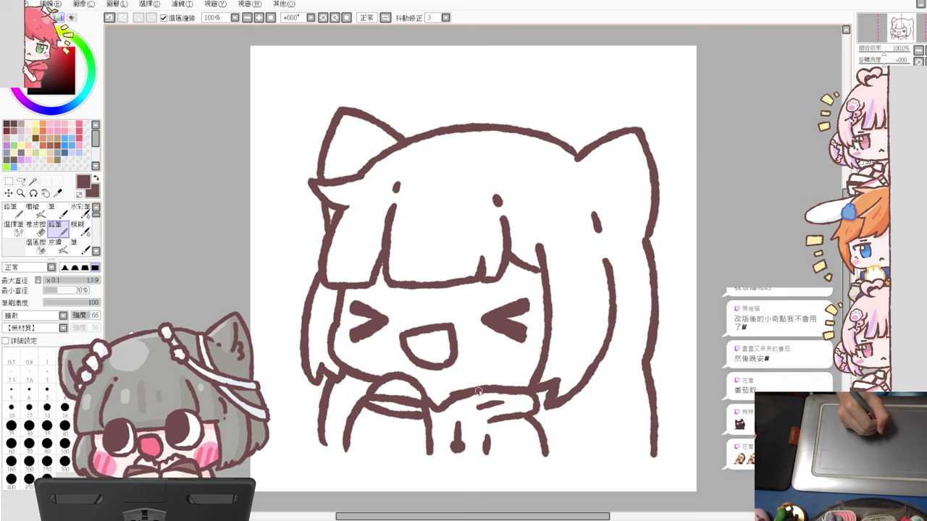
left_click_drag(454, 395, 472, 399)
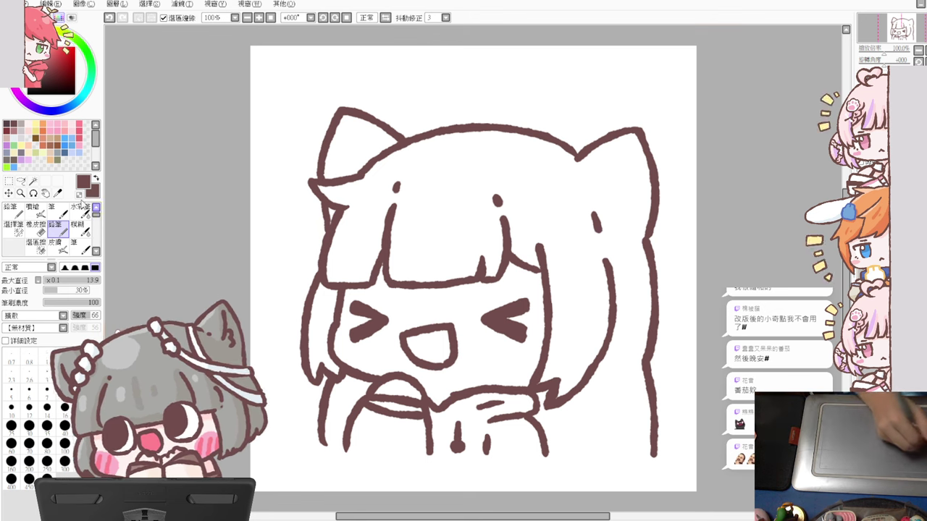
- Fill the background with blue-grey and close the open bottom ends of the left and right back hair with white strokes
left_click(62, 152)
key("ctrl+u")
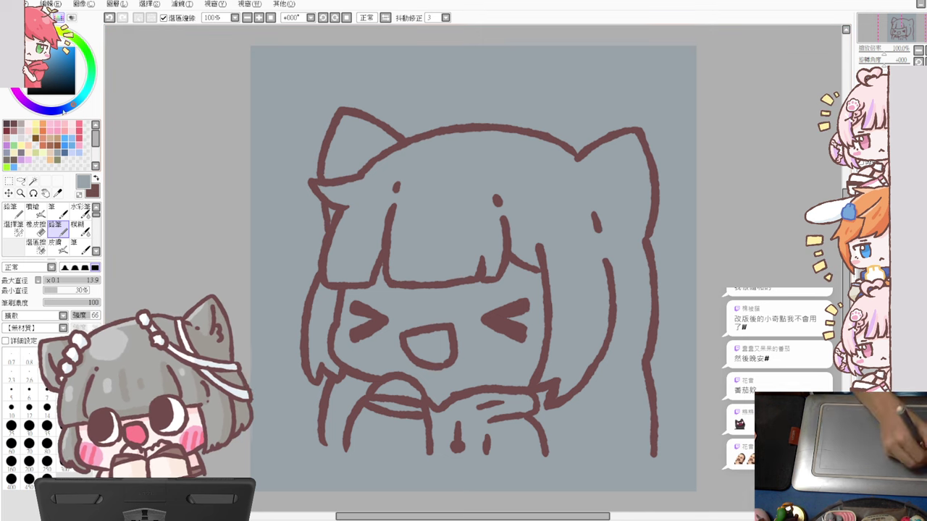
key("d")
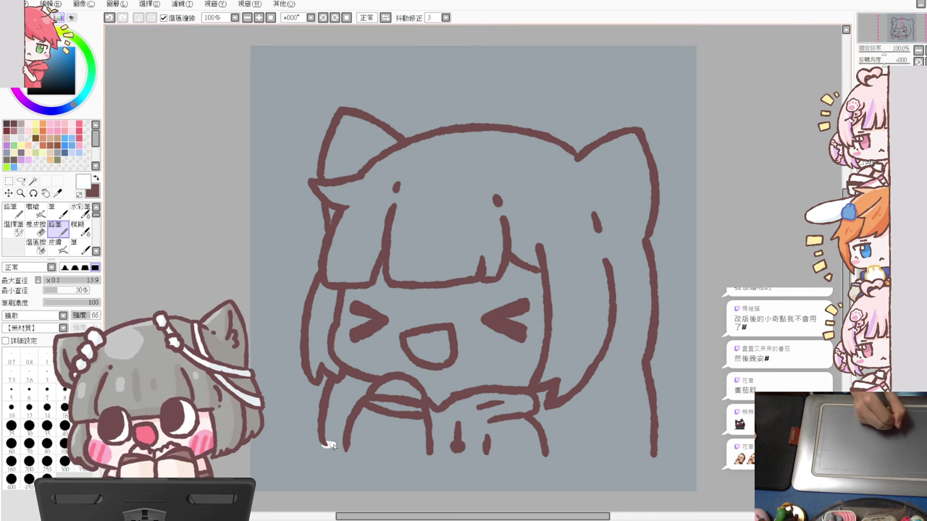
key("ctrl+z")
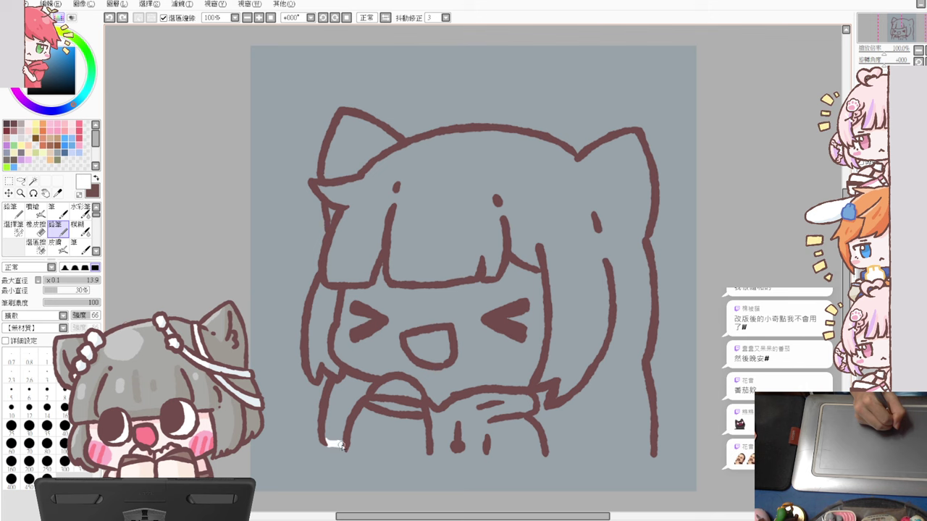
left_click_drag(342, 446, 342, 454)
left_click_drag(549, 453, 641, 452)
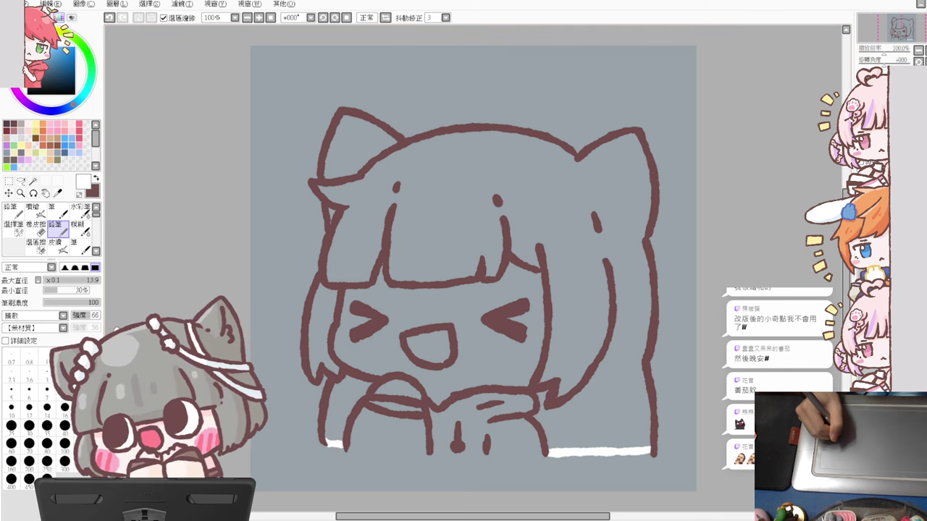
- Hide the blue-grey background and select the hair, both cat ears, the back hair sections and the small gap beside the bangs
key("ctrl+h")
left_click(32, 181)
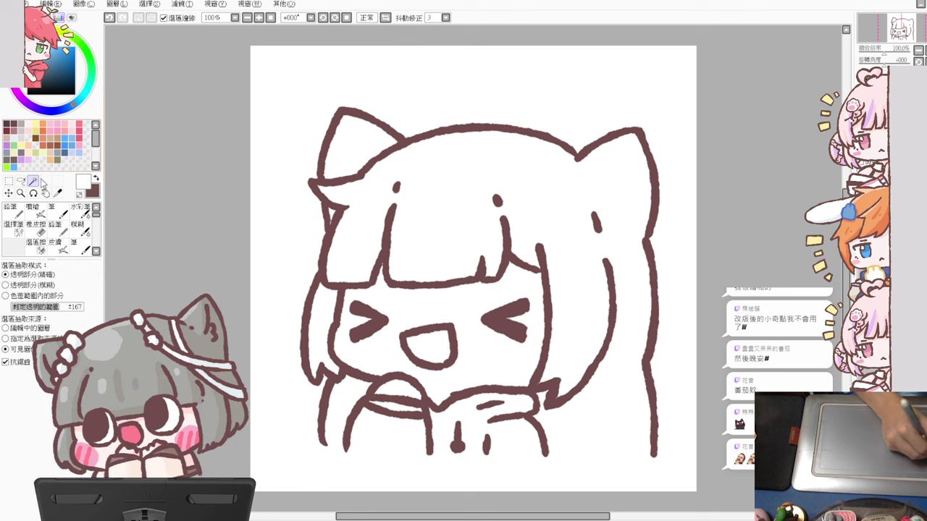
left_click(447, 250)
left_click(321, 331)
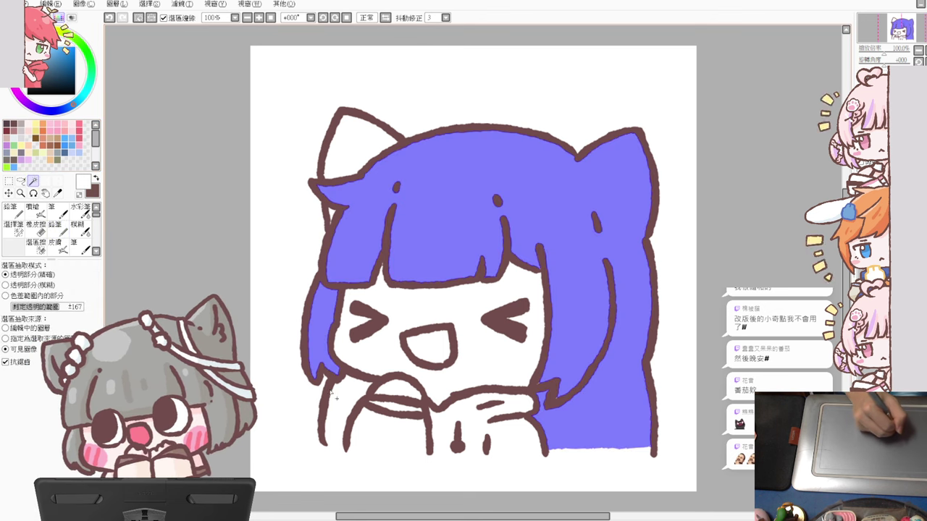
left_click(334, 388)
left_click(343, 159)
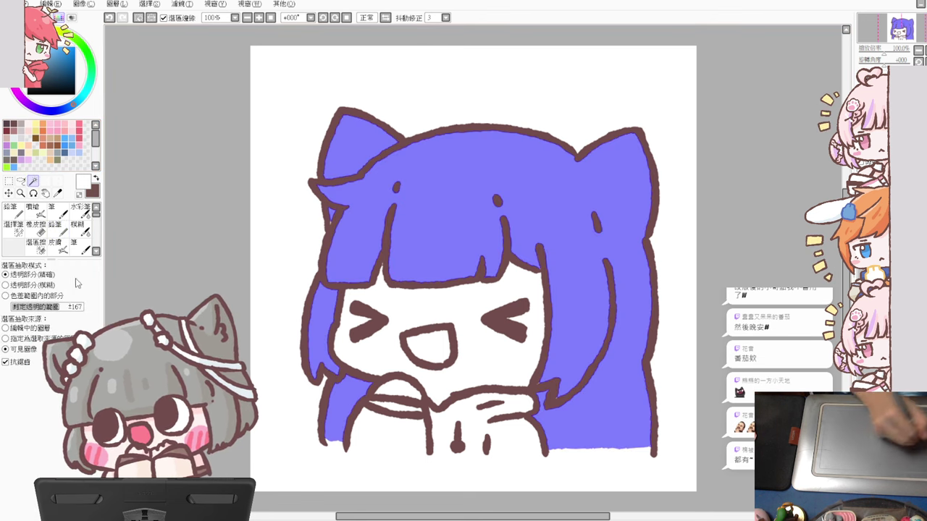
left_click(13, 224)
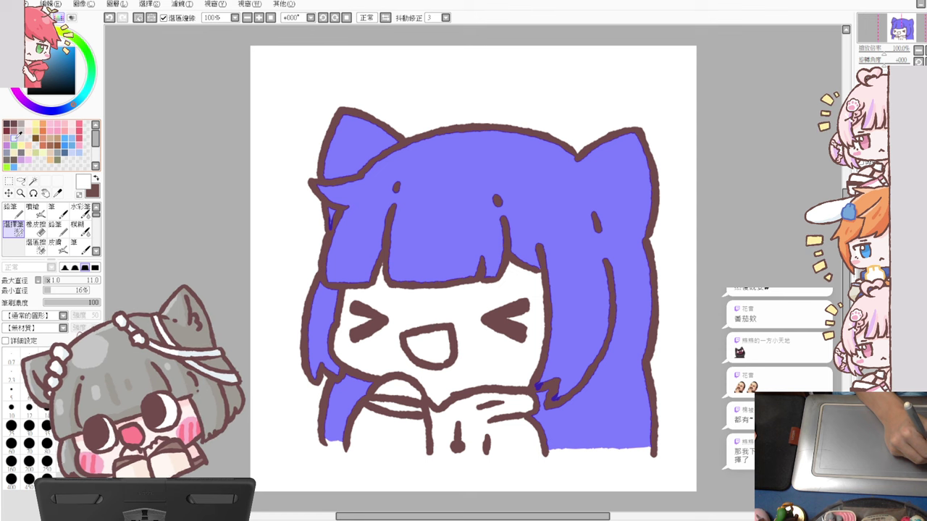
- Paint pale blue-grey shadows on the left ear, the outer edge of the right ear and hair, both sidelocks and the back hair
left_click(16, 135)
left_click(55, 226)
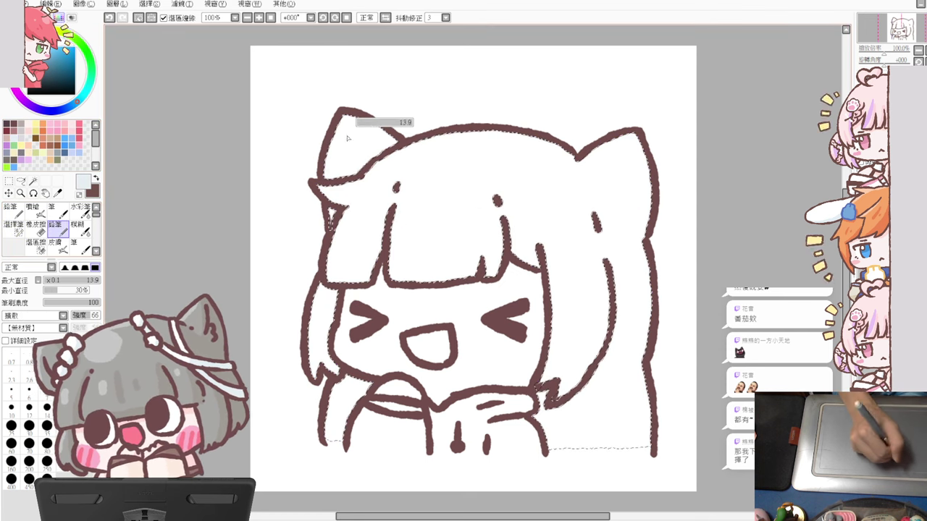
mouse_move(368, 132)
left_mouse_down()
mouse_move(383, 149)
mouse_move(389, 134)
mouse_move(396, 141)
left_mouse_up()
key("bracketleft")
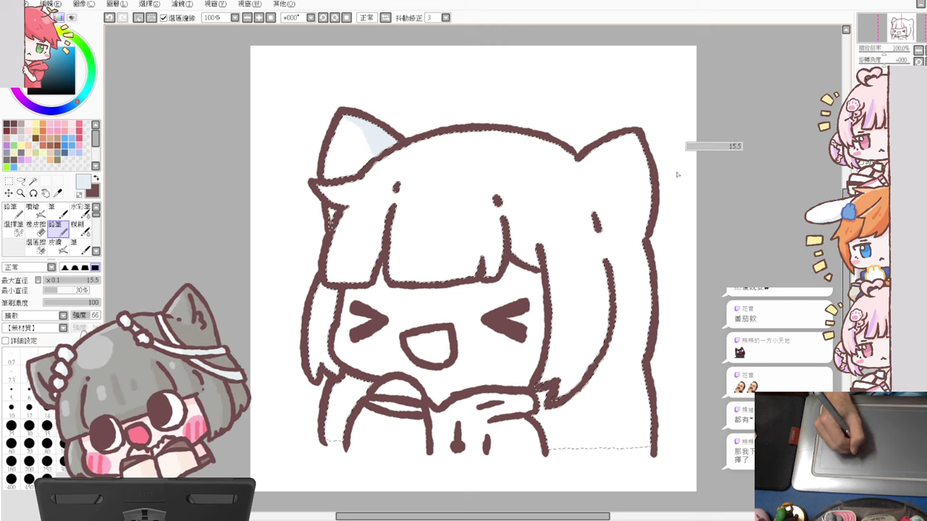
mouse_move(639, 134)
left_mouse_down()
mouse_move(640, 220)
mouse_move(643, 187)
mouse_move(647, 199)
mouse_move(636, 234)
mouse_move(633, 358)
mouse_move(639, 285)
mouse_move(650, 285)
mouse_move(648, 271)
mouse_move(624, 441)
mouse_move(633, 441)
mouse_move(648, 366)
mouse_move(654, 388)
left_mouse_up()
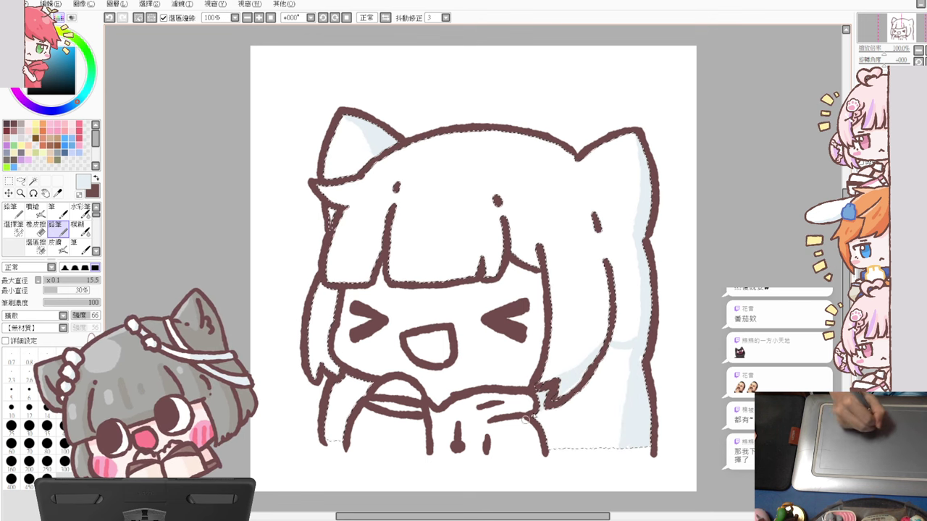
mouse_move(550, 402)
left_mouse_down()
mouse_move(578, 387)
mouse_move(546, 455)
mouse_move(602, 463)
mouse_move(592, 382)
left_mouse_up()
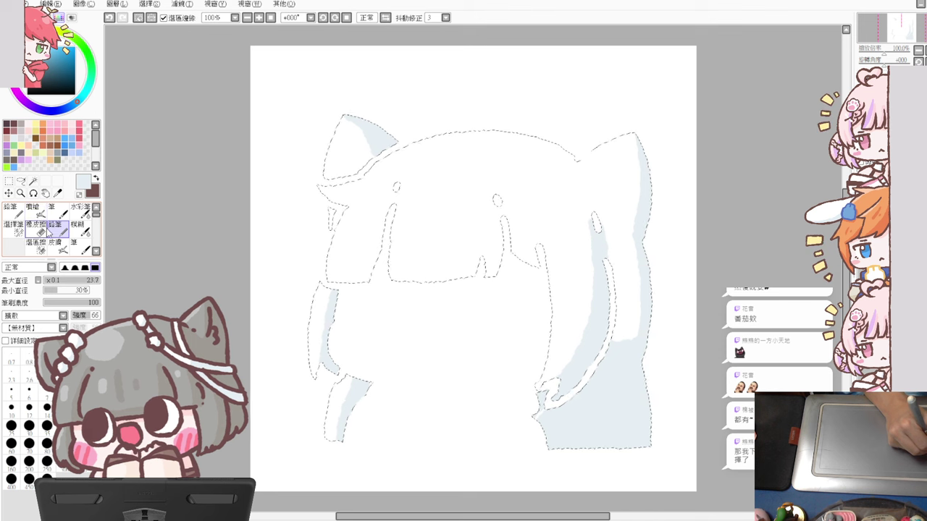
- Extend the hair selection slightly below the bottom ends of the left and right back hair
left_click(33, 182)
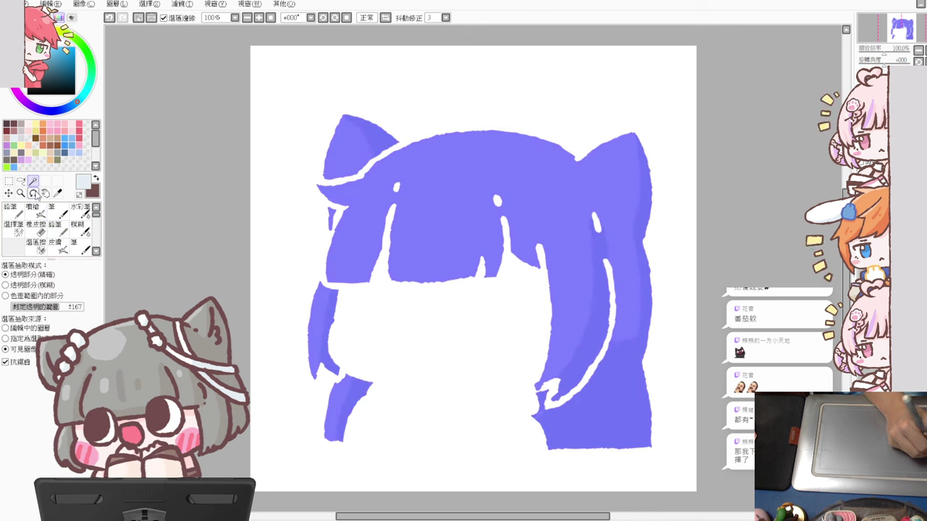
left_click_drag(340, 434, 326, 445)
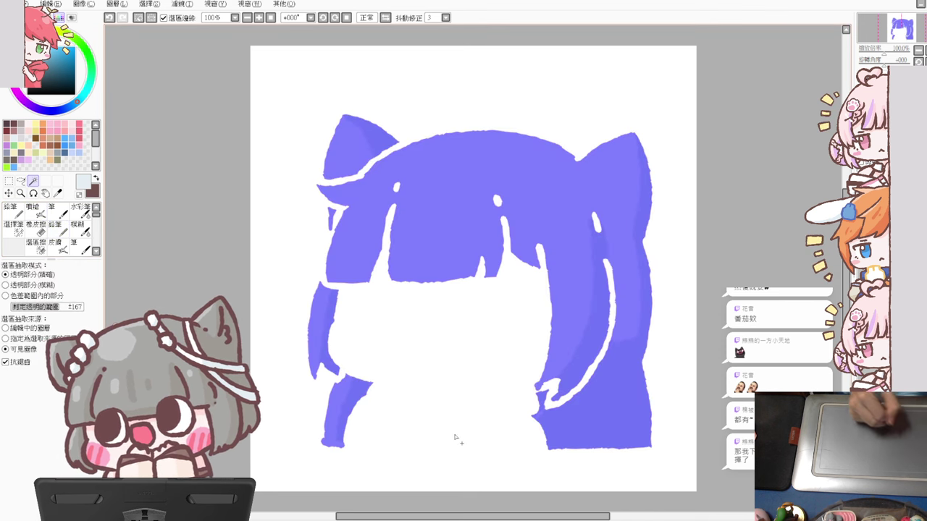
left_click_drag(546, 454, 652, 451)
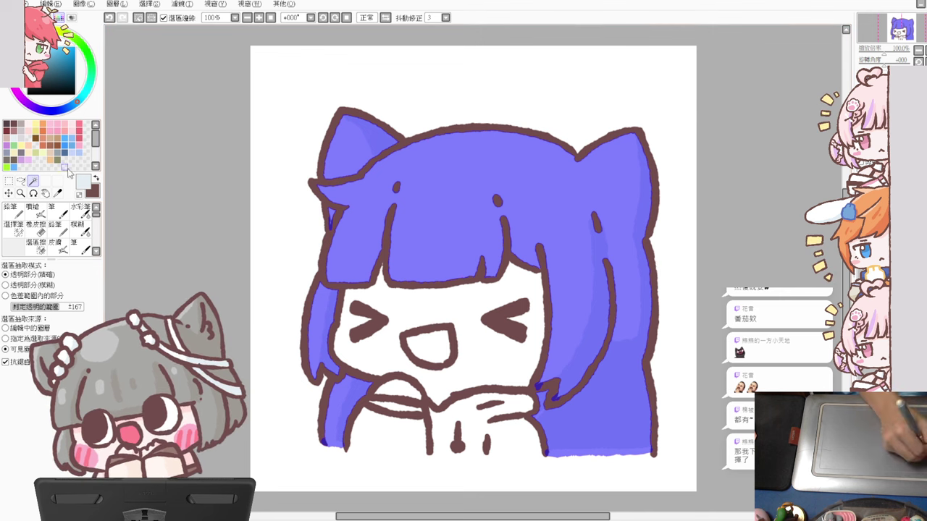
- Continue the pale blue-grey shading to the back hair ends, adding oval patches across the bangs and a streak on the right ear
left_click(55, 228)
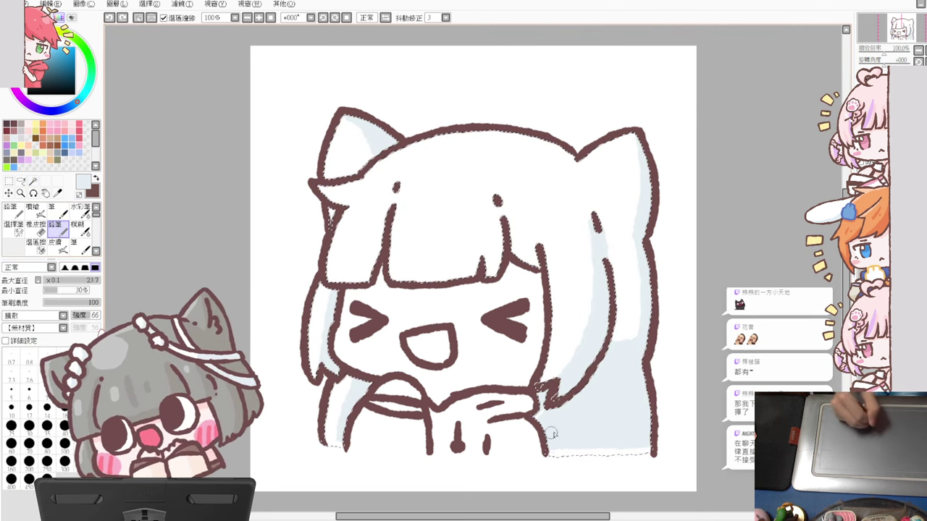
mouse_move(551, 434)
left_mouse_down()
mouse_move(616, 431)
mouse_move(662, 439)
mouse_move(643, 457)
left_mouse_up()
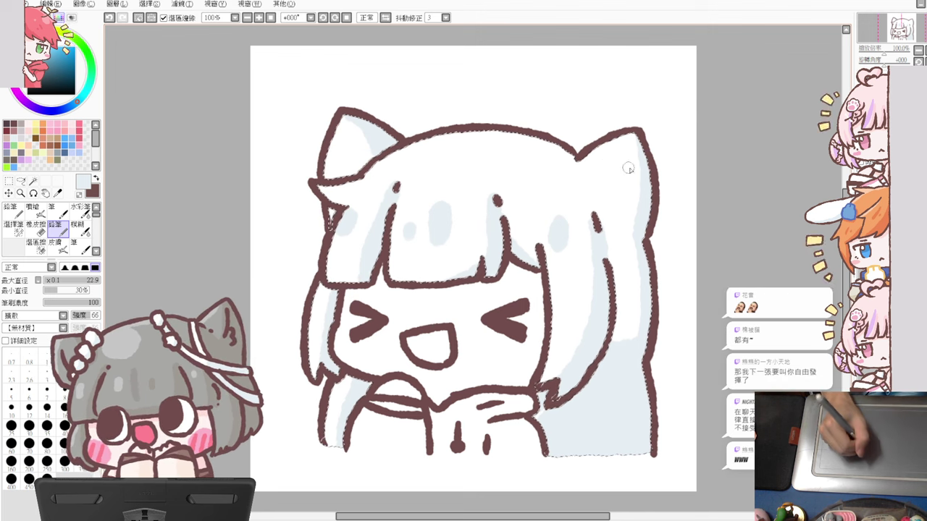
left_click_drag(614, 165, 607, 187)
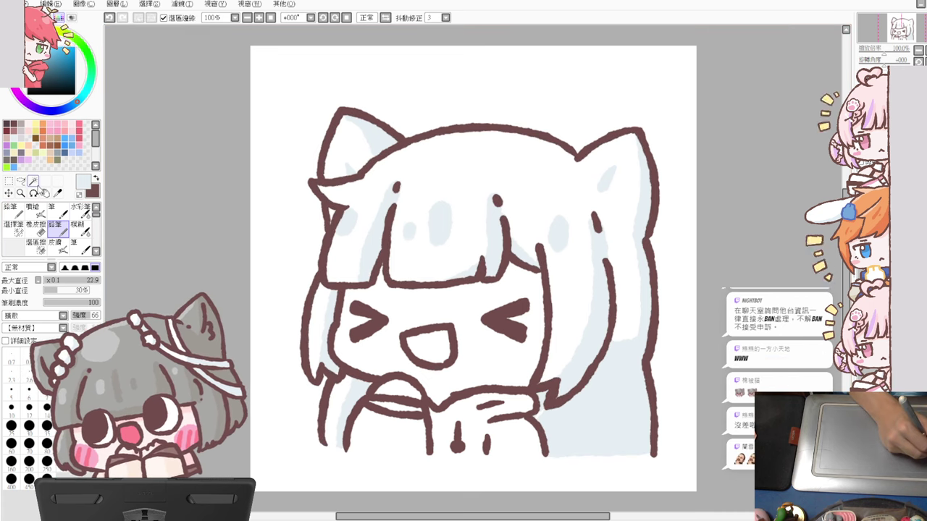
key("ctrl+d")
- Select the face and the rounded hand area below the chin, including the small gap between the bangs
left_click(33, 182)
left_click(393, 395)
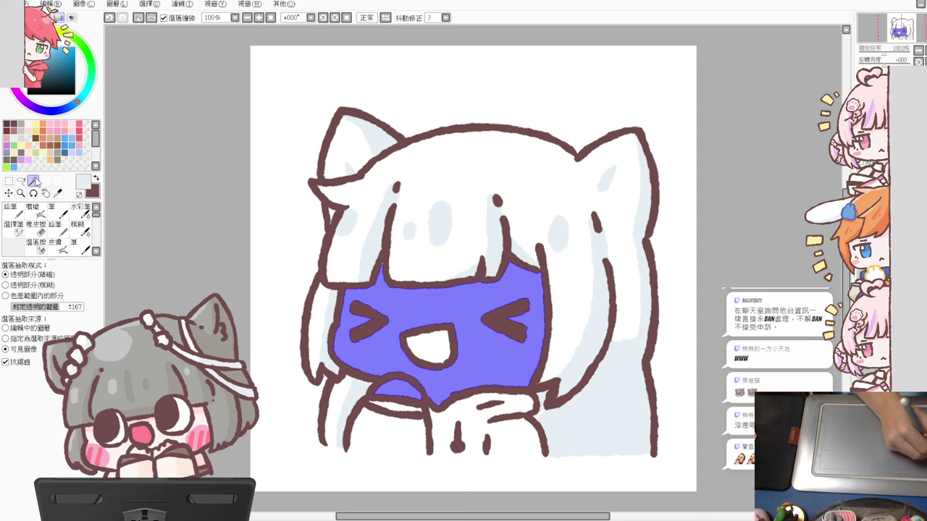
left_click(16, 227)
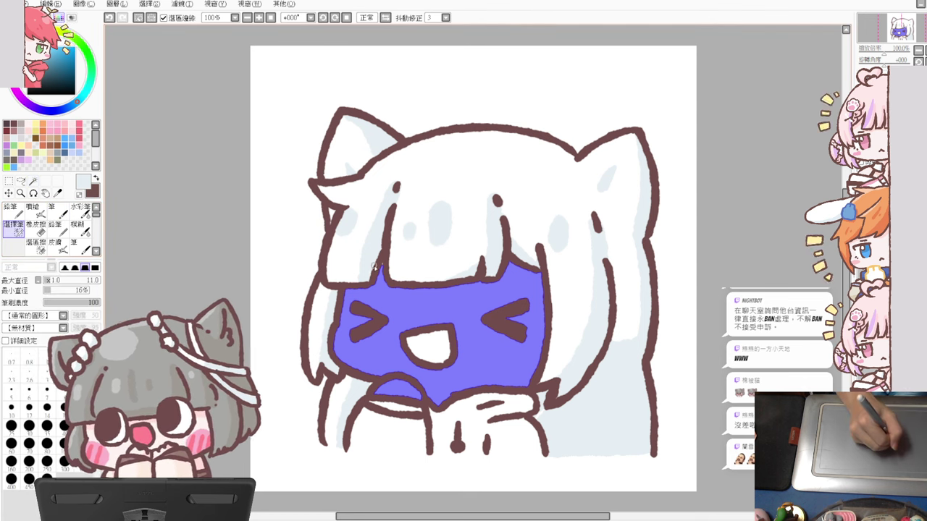
- Colour the face and hand with pale skin pink and paint a slightly darker pink shadow under the bangs and along the right cheek
left_click(29, 130)
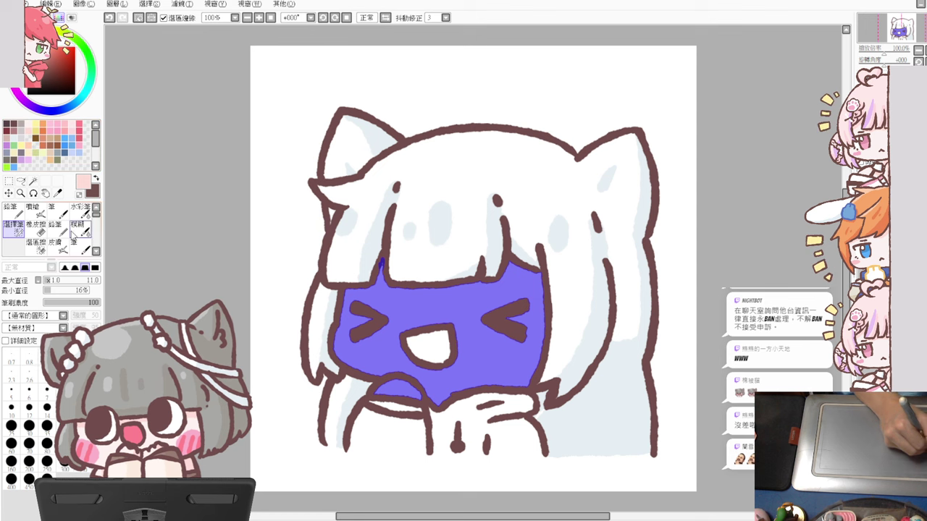
left_click(56, 226)
mouse_move(430, 261)
left_mouse_down()
mouse_move(370, 262)
mouse_move(374, 287)
mouse_move(497, 288)
mouse_move(505, 274)
mouse_move(536, 273)
mouse_move(514, 269)
left_mouse_up()
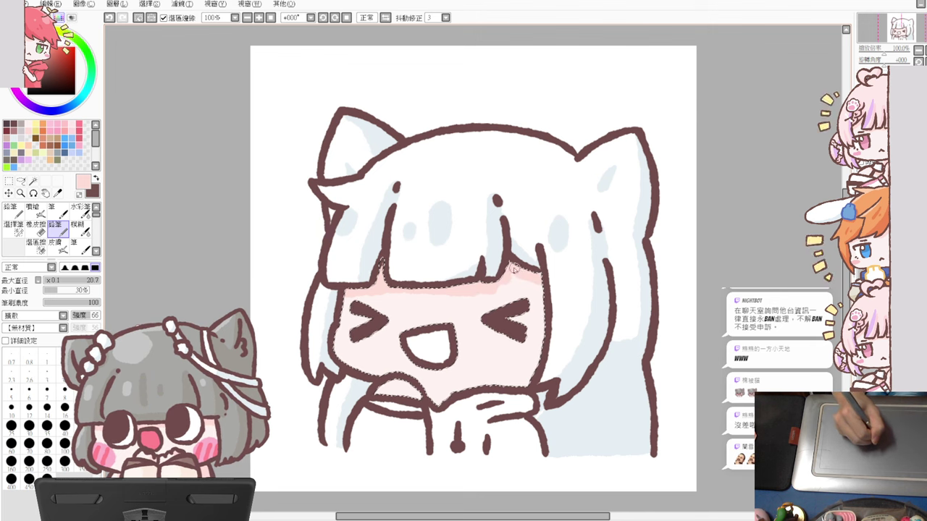
left_click(512, 283, "alt")
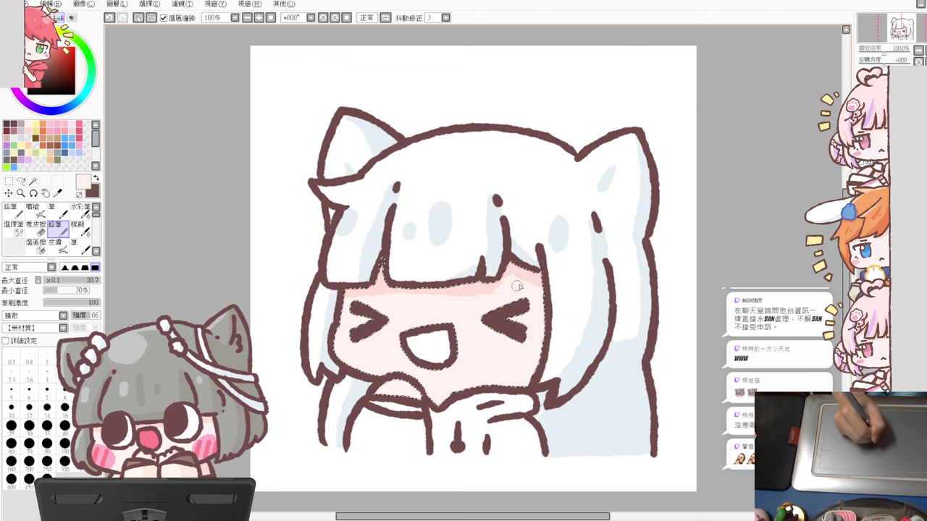
left_click(516, 316, "alt")
left_click_drag(538, 287, 542, 330)
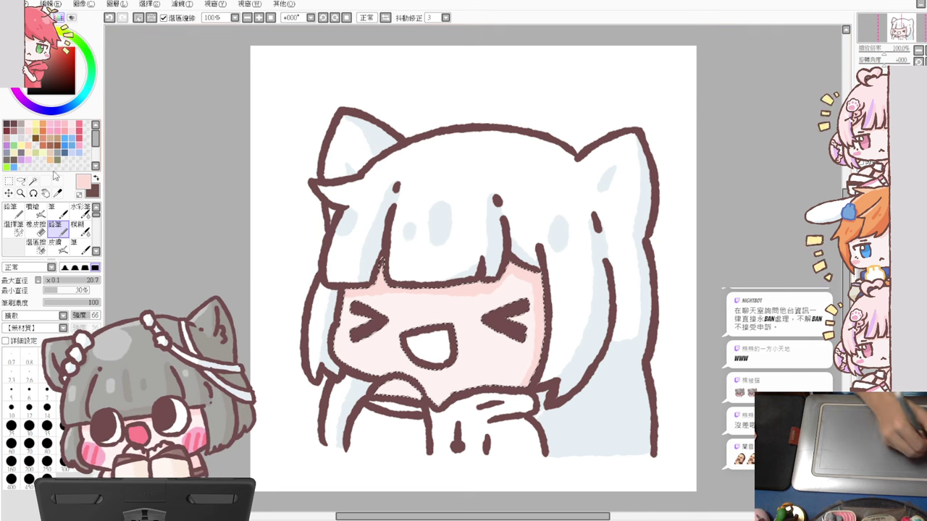
- Paint round pink blush spots on both cheeks and add darker pink vertical streaks over them
left_click(78, 126)
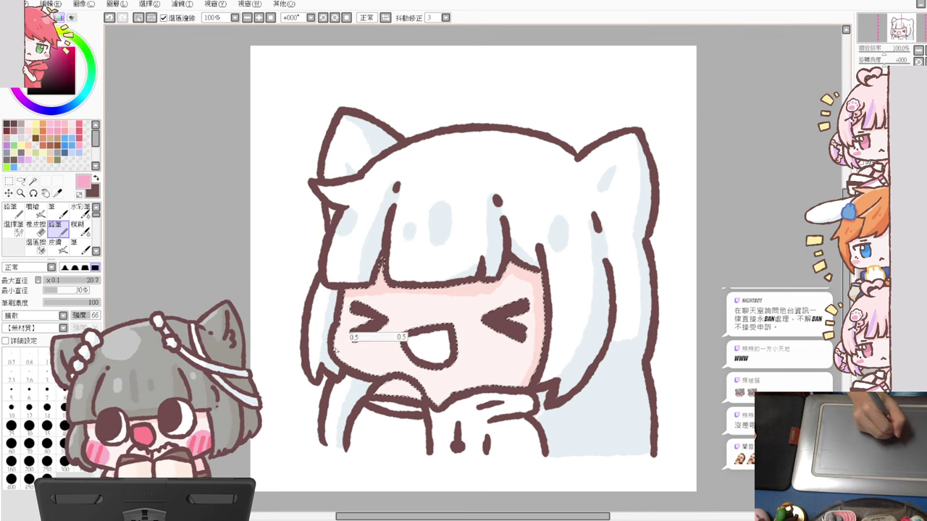
left_click(349, 348)
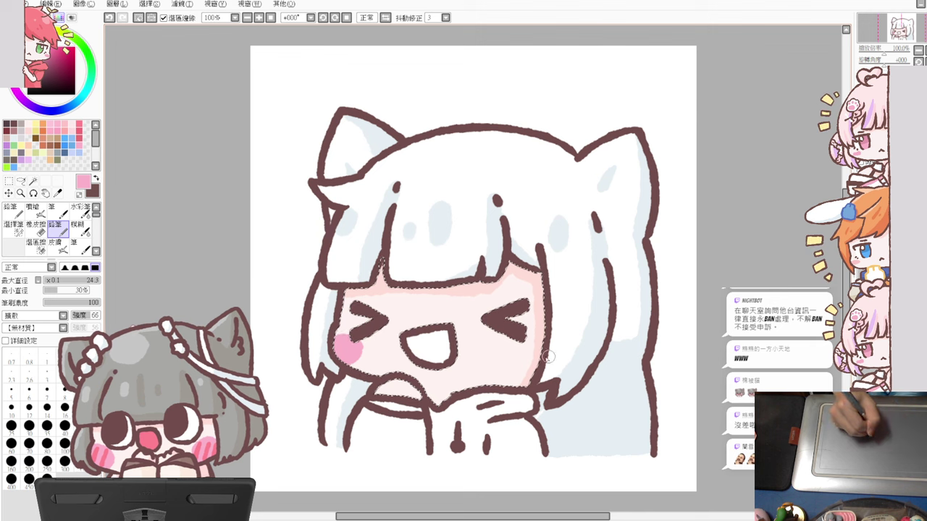
left_click_drag(541, 354, 518, 351)
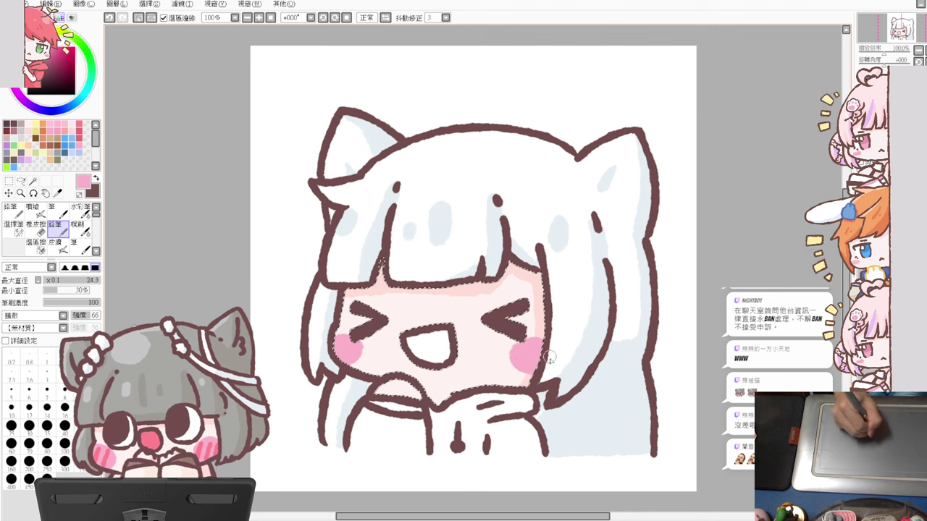
left_click(84, 123)
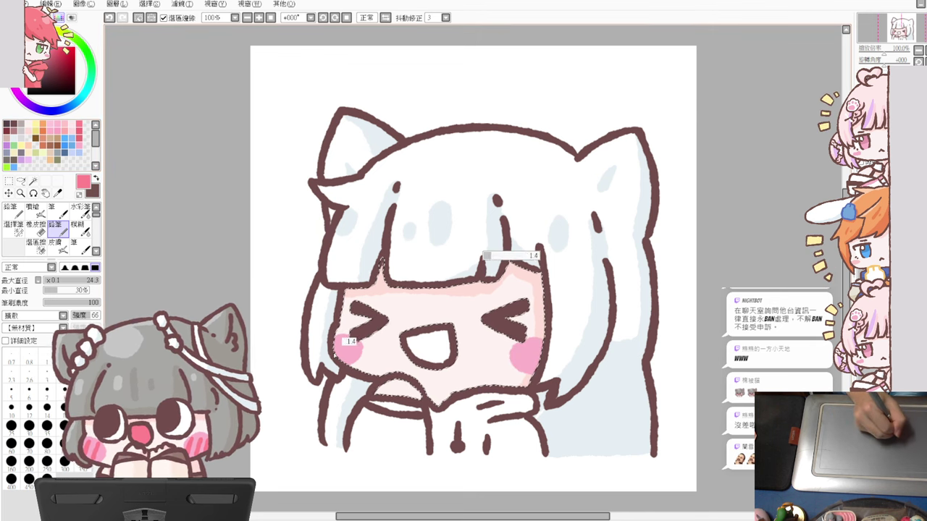
mouse_move(354, 336)
left_mouse_down()
mouse_move(337, 345)
mouse_move(349, 343)
mouse_move(357, 358)
left_mouse_up()
mouse_move(516, 351)
left_mouse_down()
mouse_move(521, 363)
mouse_move(528, 347)
mouse_move(532, 357)
left_mouse_up()
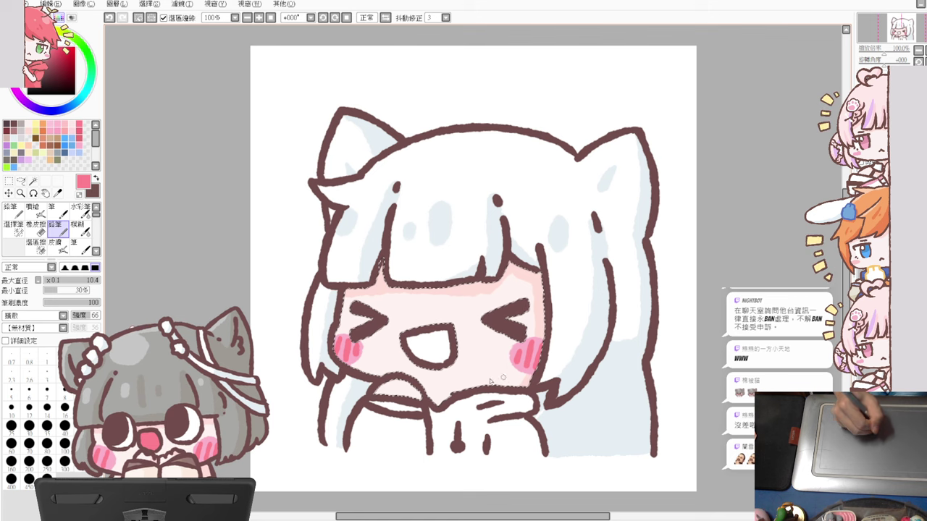
- Select the inside of the open mouth and fill it with strong pink
left_click(34, 181)
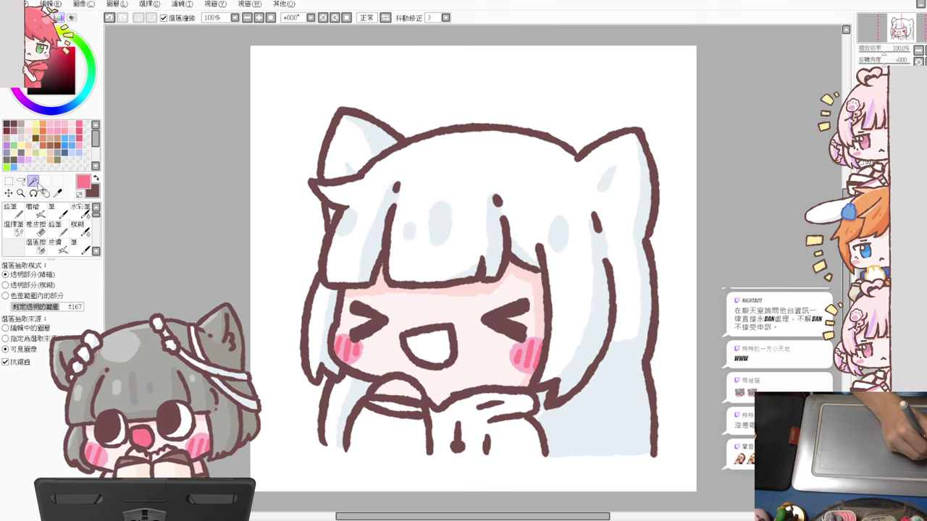
left_click(442, 337)
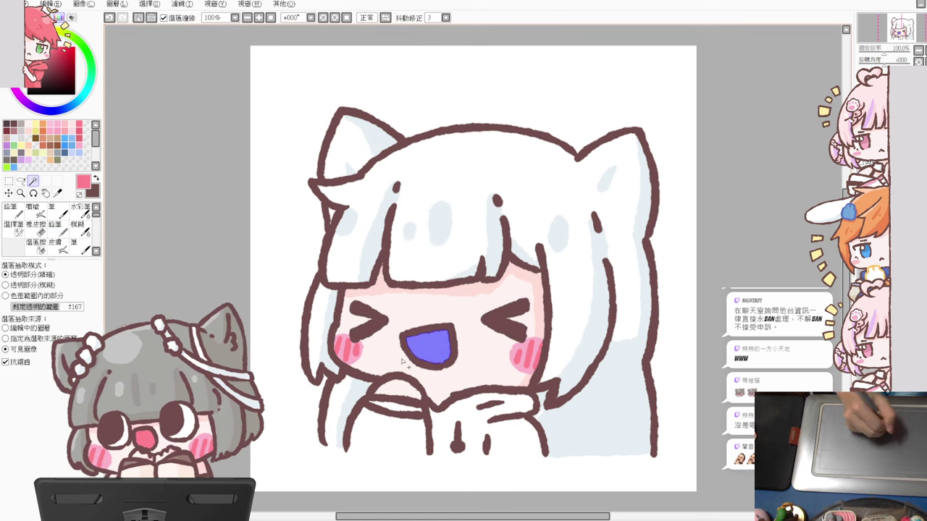
left_click(79, 128)
left_click(56, 229)
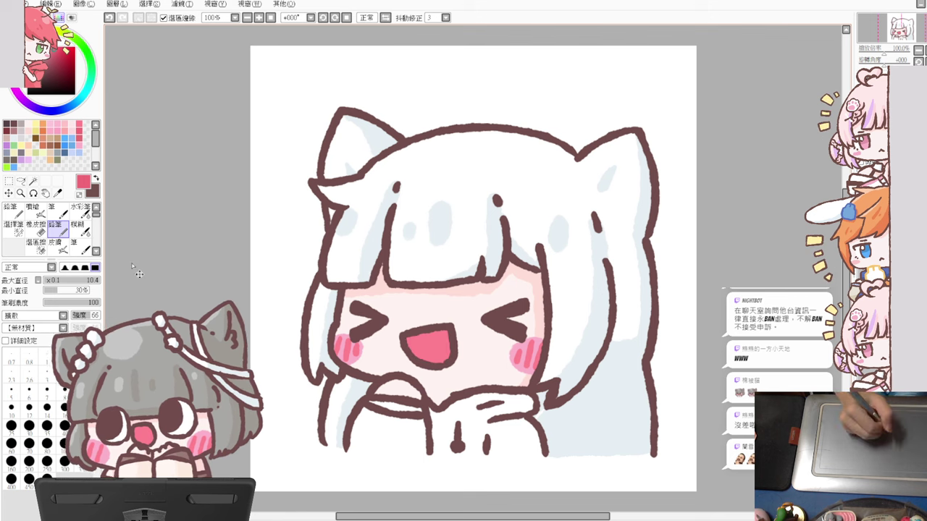
left_click(34, 181)
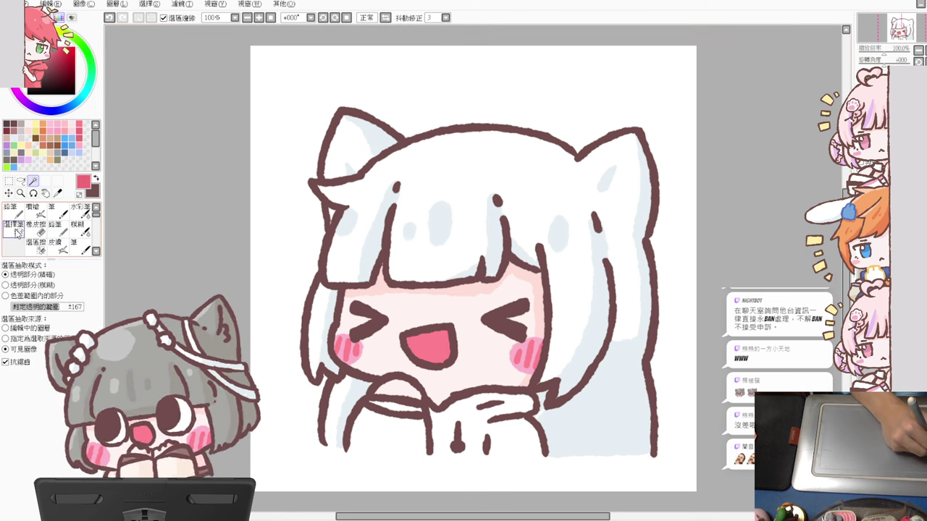
left_click(57, 229)
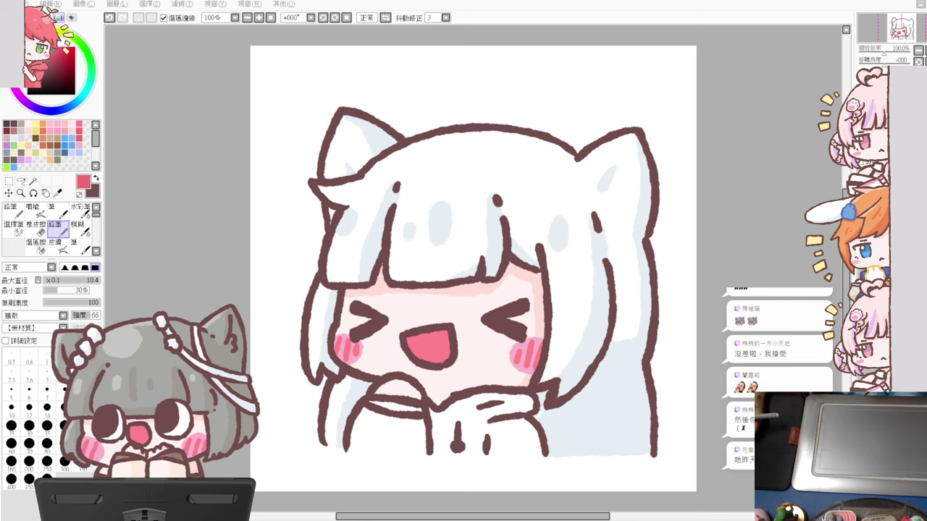
- Sample the light beige sleeve colour from the other open cat-eared drawing and return to the laughing character
key("ctrl+Tab")
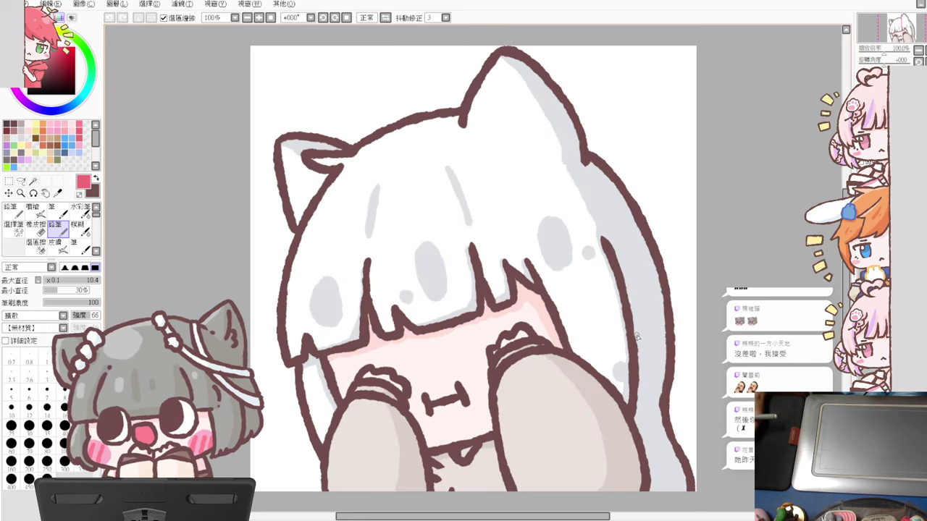
key("ctrl+Tab")
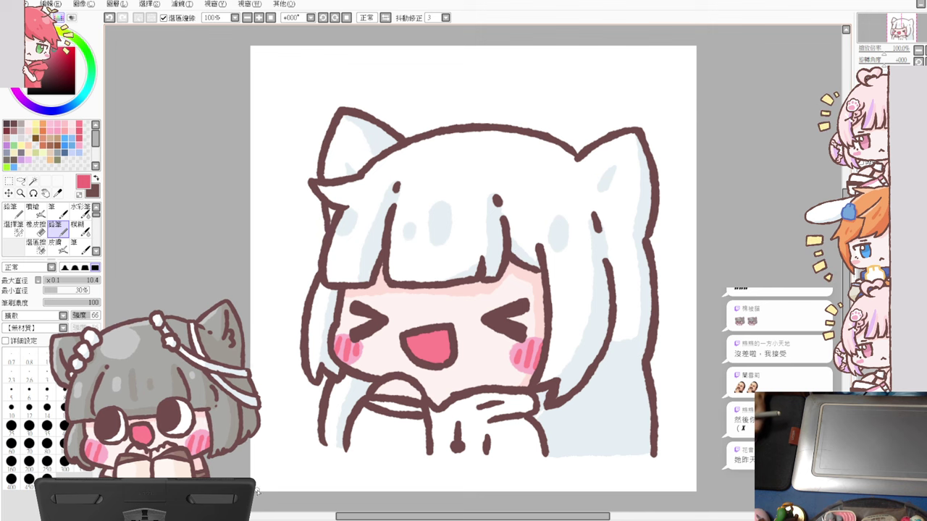
key("ctrl+Tab")
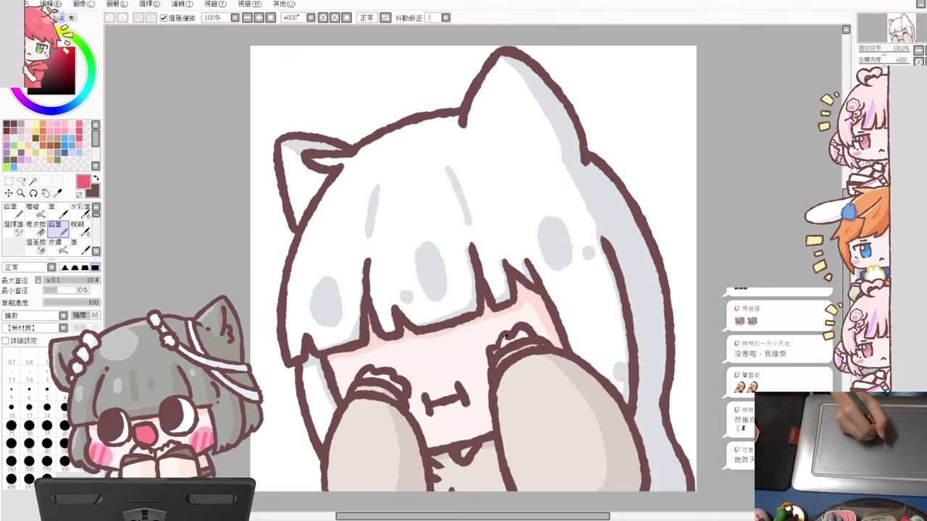
left_click(528, 381, "alt")
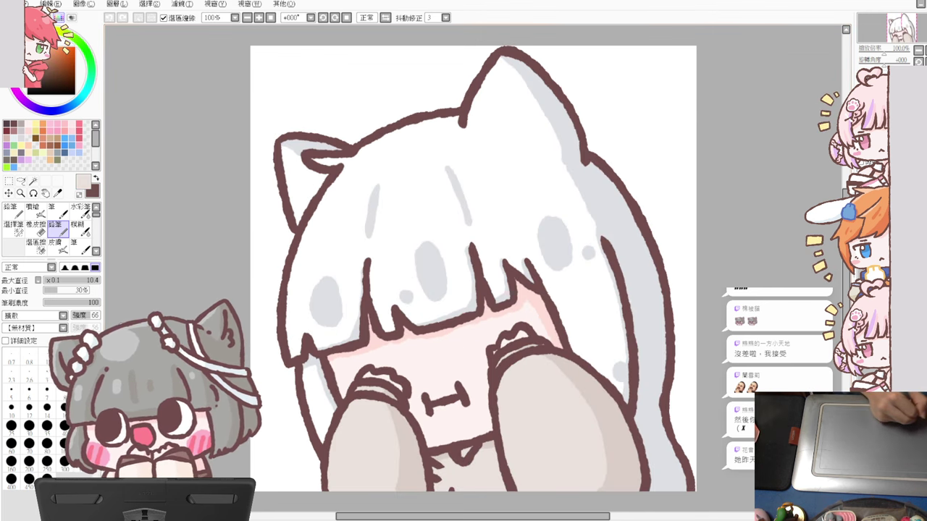
key("ctrl+Tab")
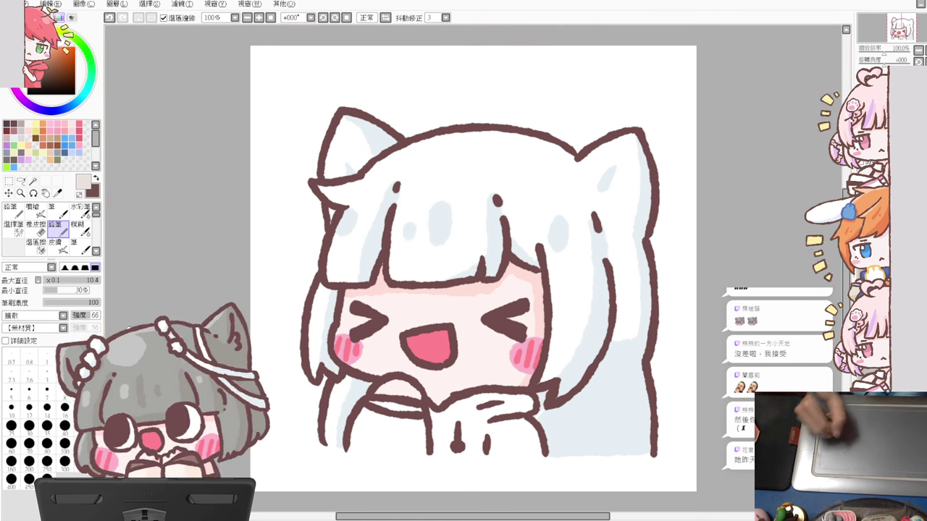
- Paint a light beige line along the clothing's lower edge, closing the gap beneath the sleeve and hoodie
left_click(498, 433)
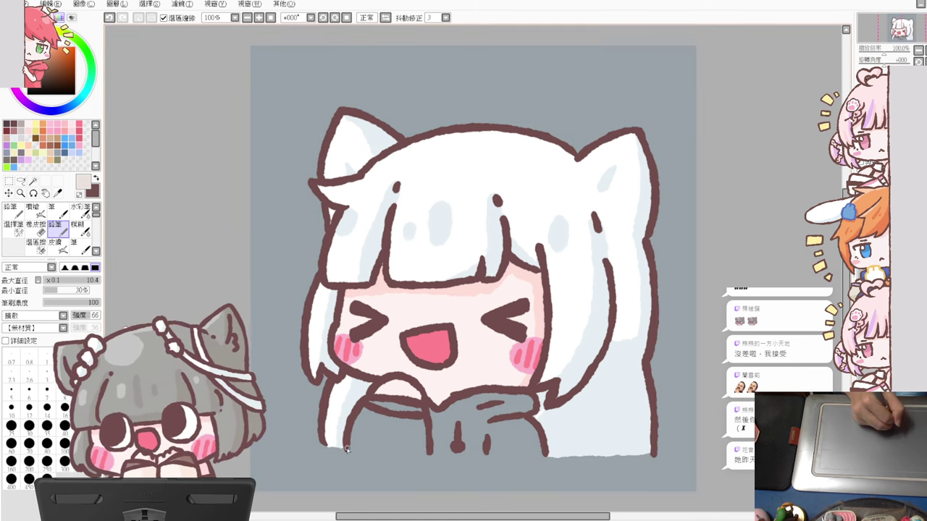
left_click_drag(357, 449, 496, 454)
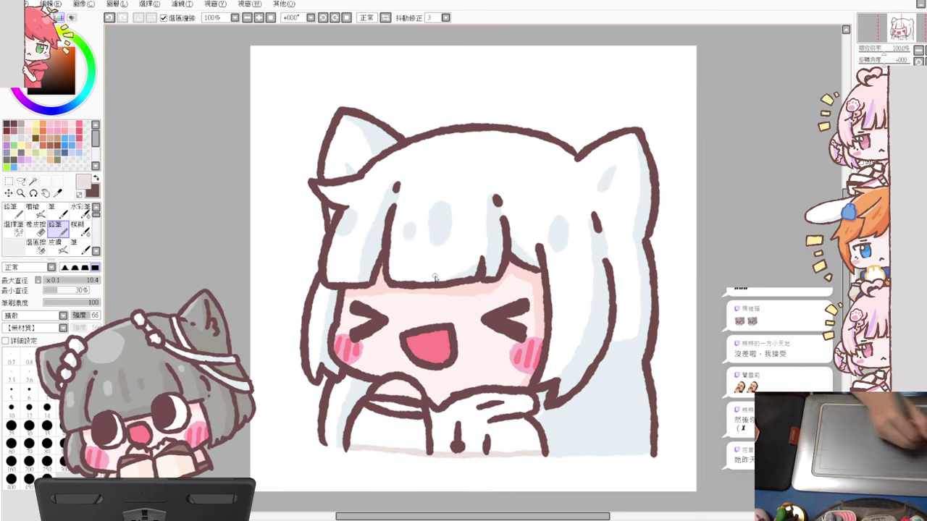
left_click(34, 182)
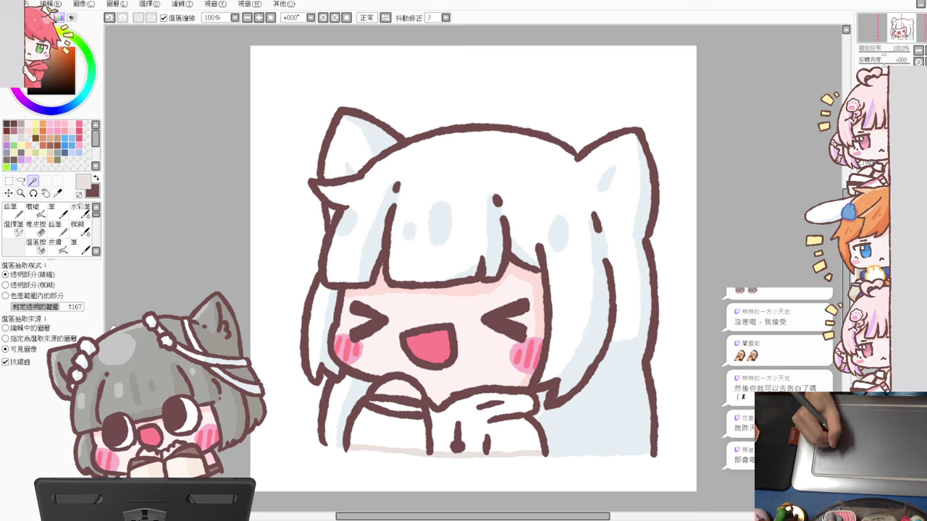
left_click(515, 456)
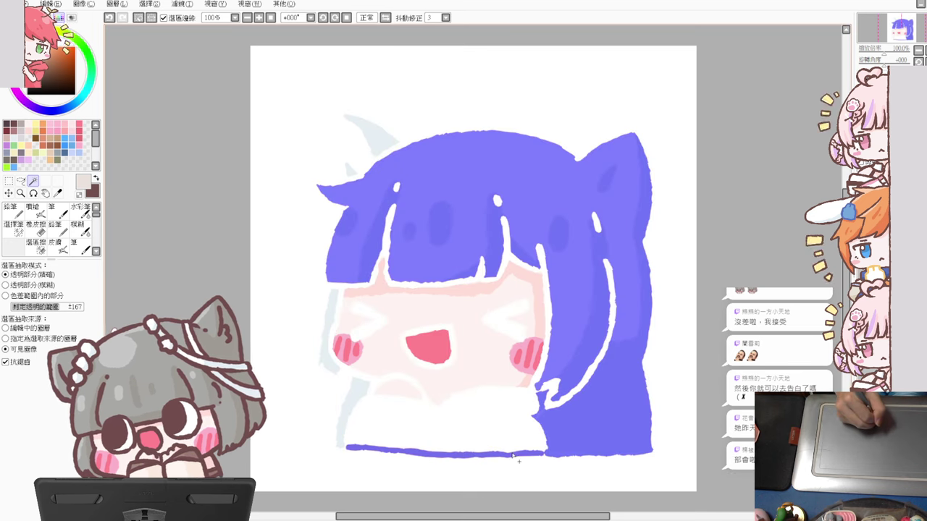
key("ctrl+z")
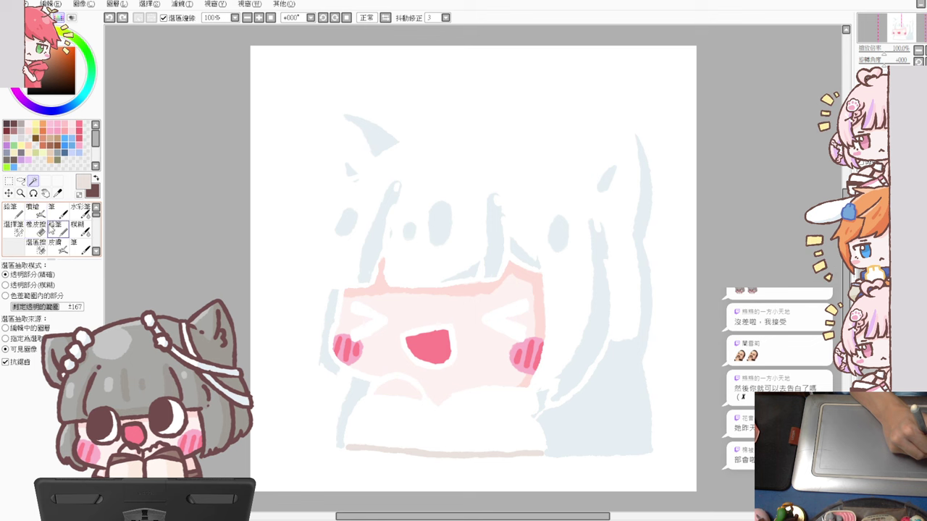
- Tidy the end of the beige bottom line with the eraser, then select the clothing area and fill it with light beige
key("e")
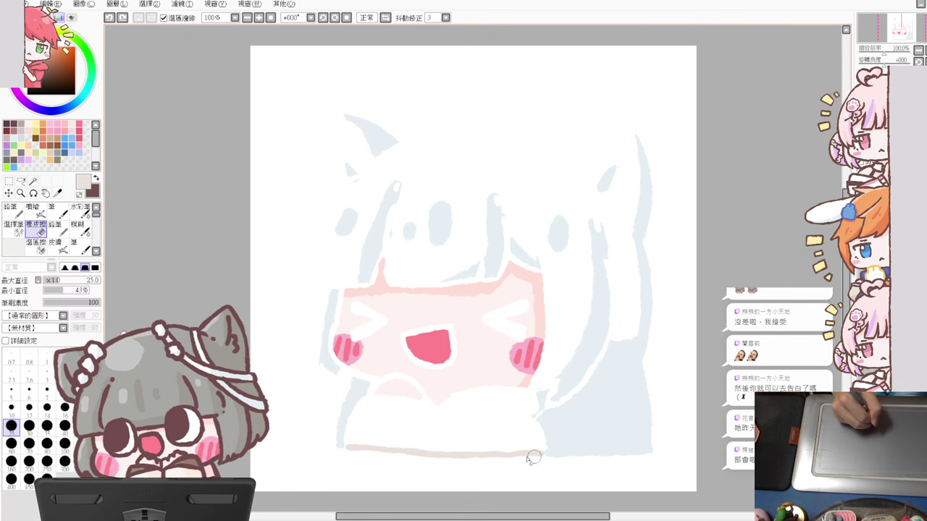
key("bracketleft")
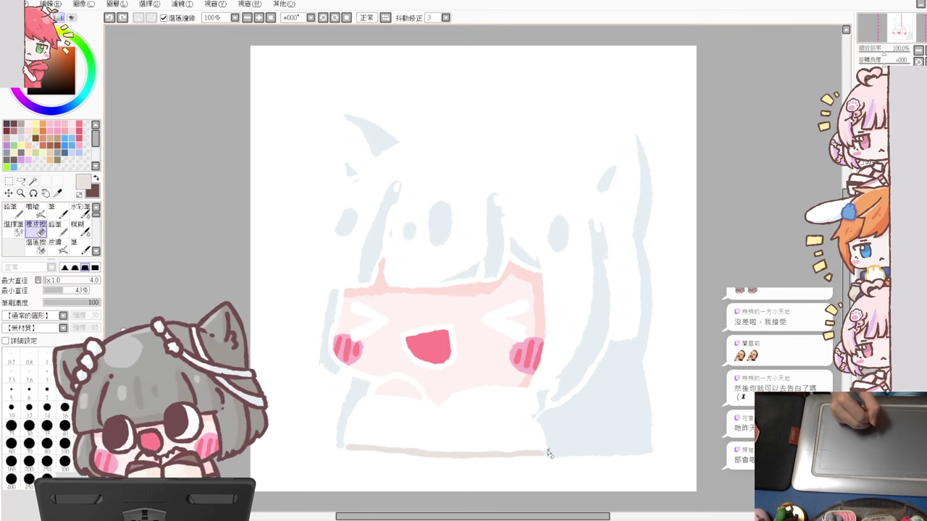
key("w")
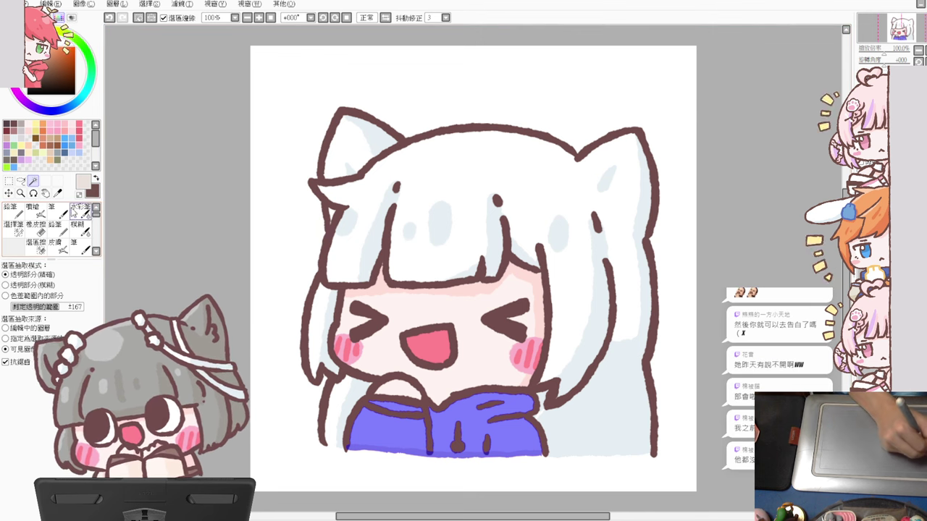
left_click(61, 231)
left_click(61, 230)
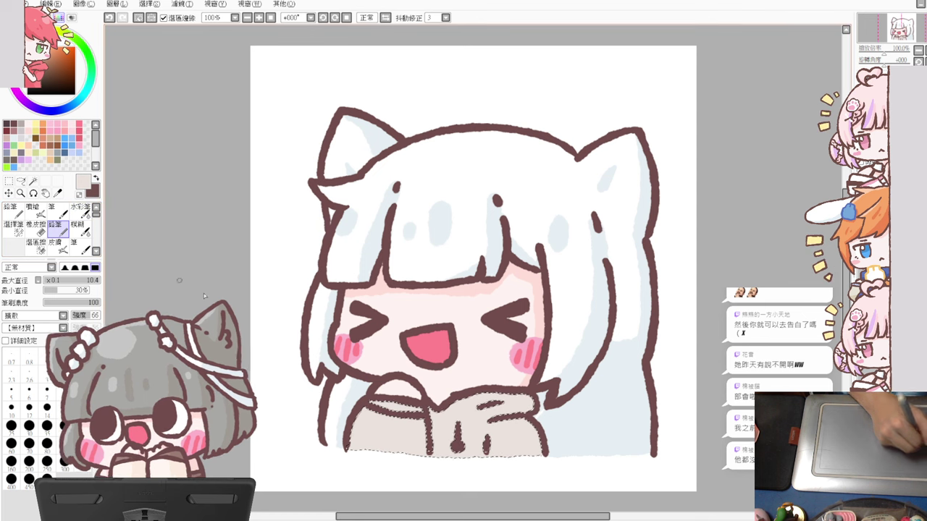
- Sample the darker beige from the other cat-eared drawing, paint shadows on the sleeve and hoodie, and clear the selection
key("ctrl+Tab")
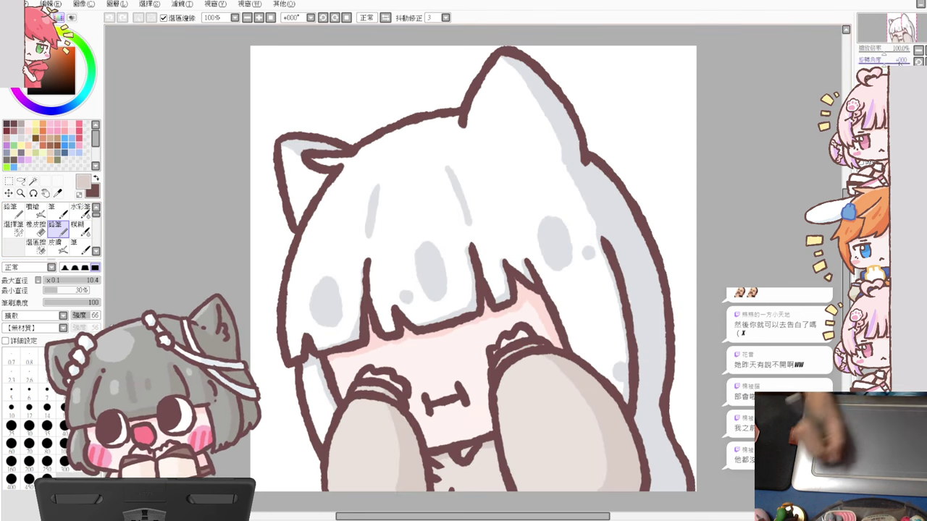
key("ctrl+Tab")
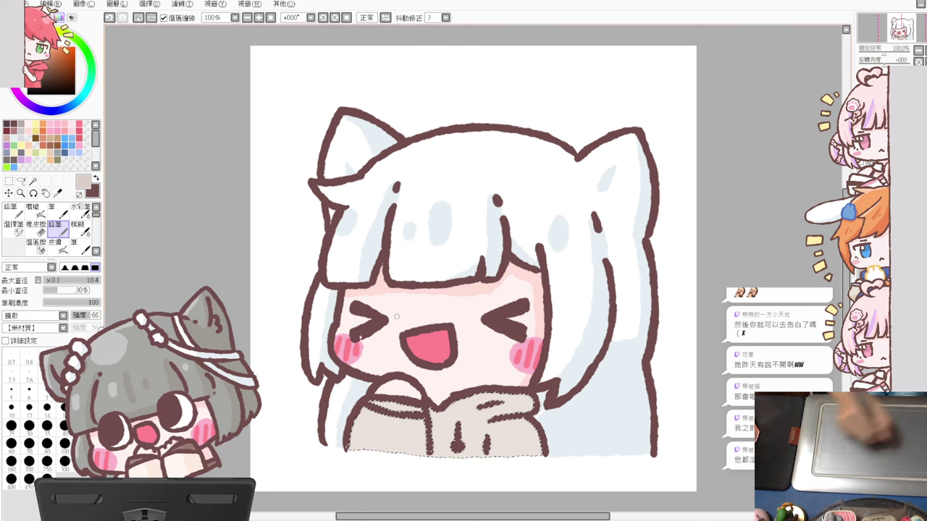
key("bracketright")
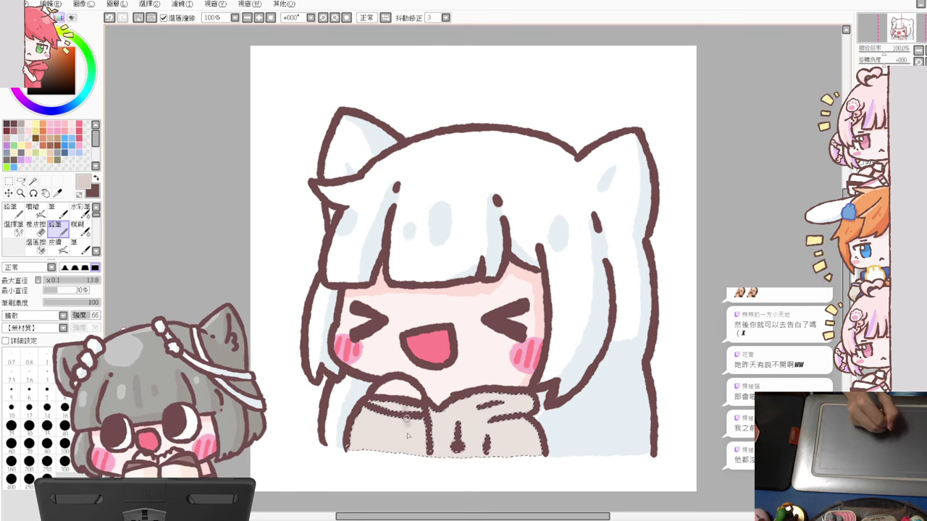
left_click_drag(411, 401, 417, 426)
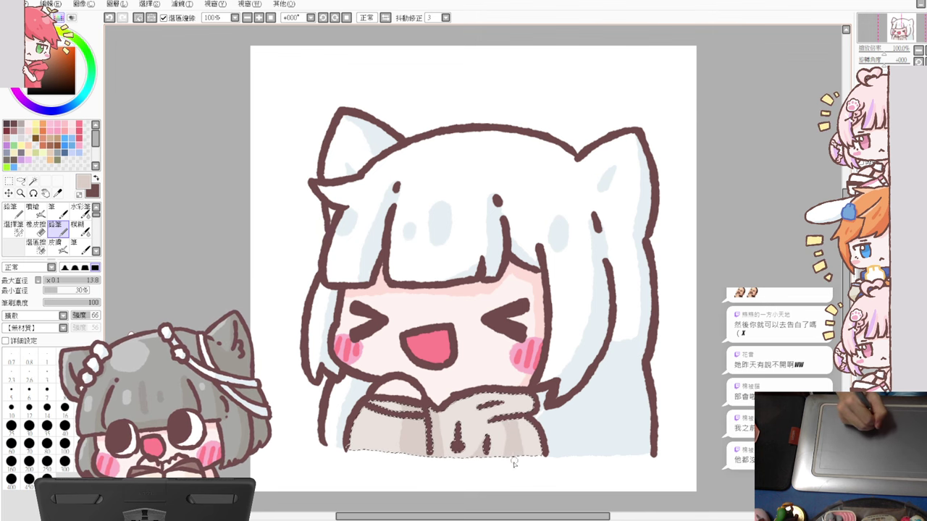
left_click_drag(514, 464, 538, 468)
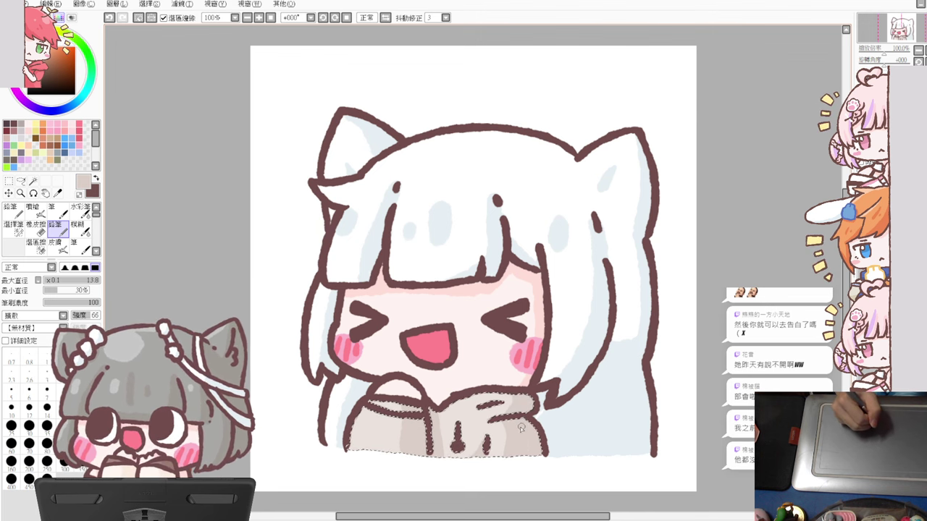
key("ctrl+d")
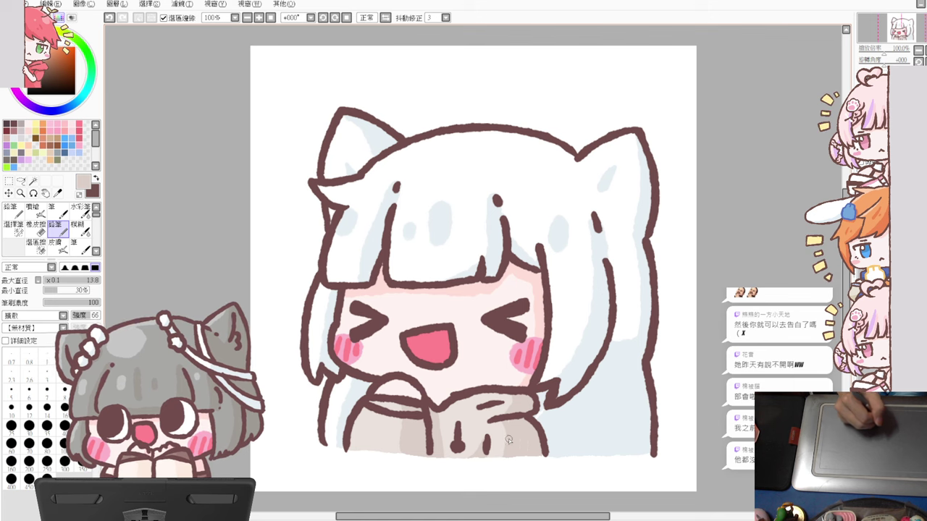
key("ctrl+z")
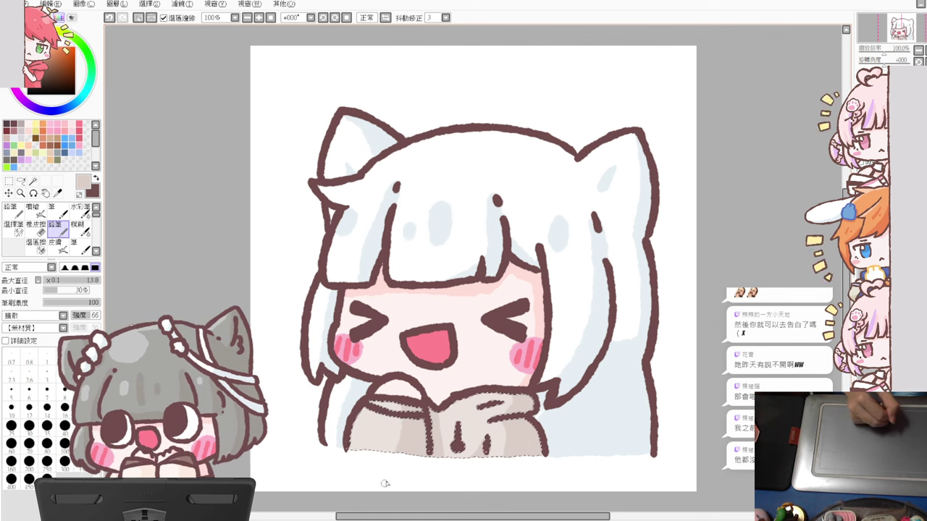
key("ctrl+d")
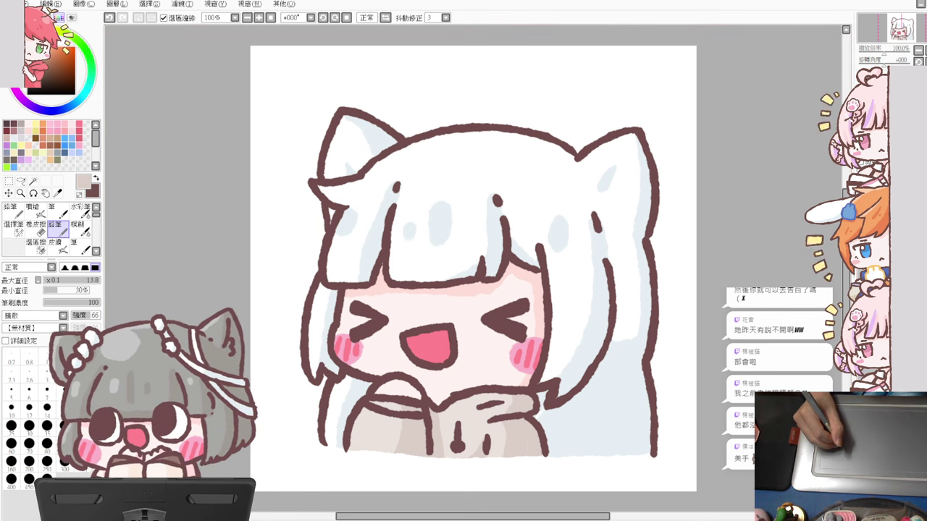
- Sample the dark brown outline colour and move the whole character slightly down and to the right on the canvas
mouse_move(341, 94)
left_mouse_down()
mouse_move(395, 93)
mouse_move(333, 94)
left_mouse_up()
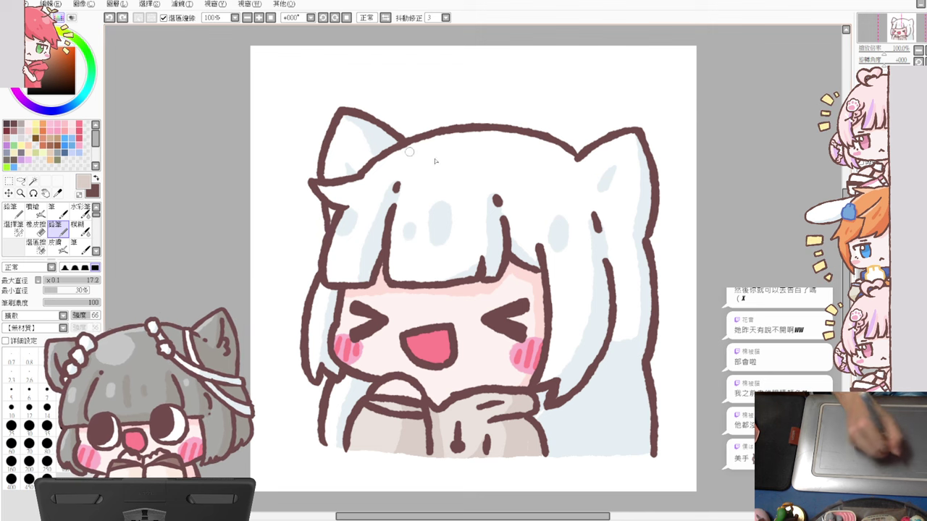
left_click(339, 107, "alt")
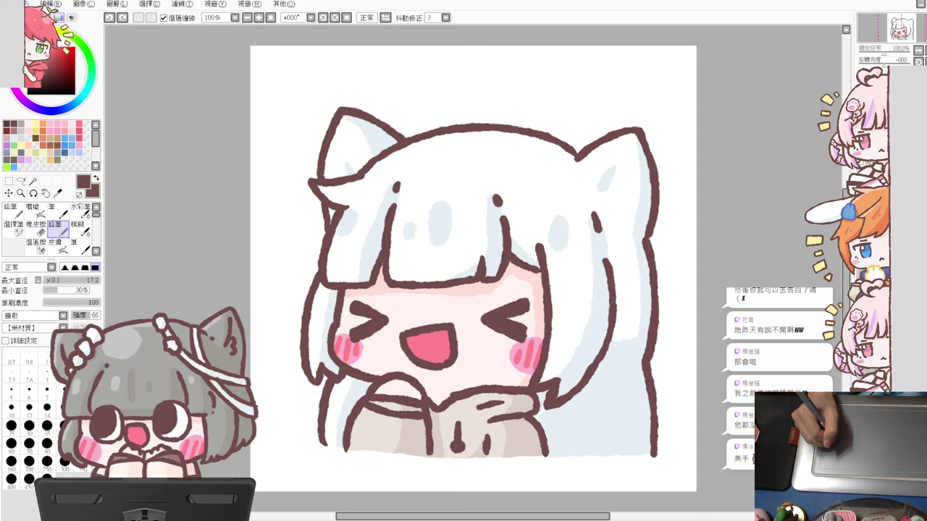
left_click_drag(569, 255, 586, 283)
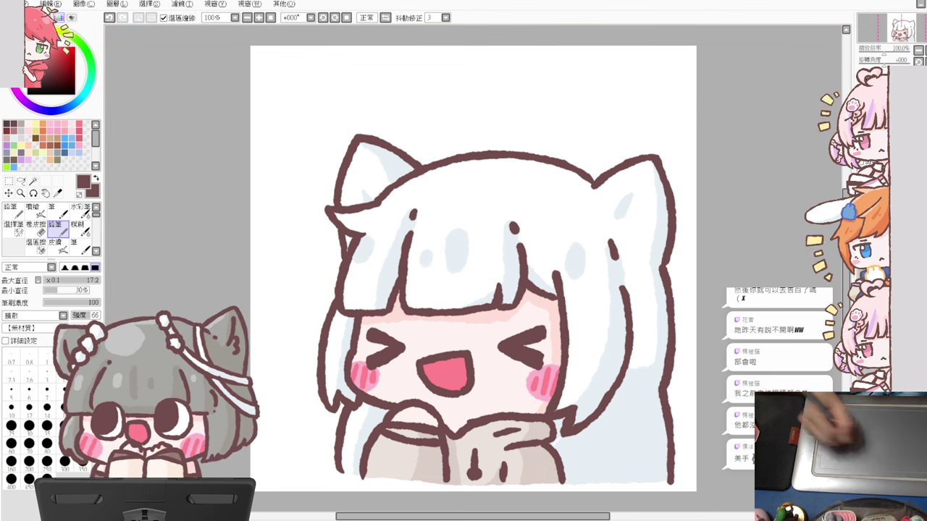
left_click_drag(315, 138, 318, 138)
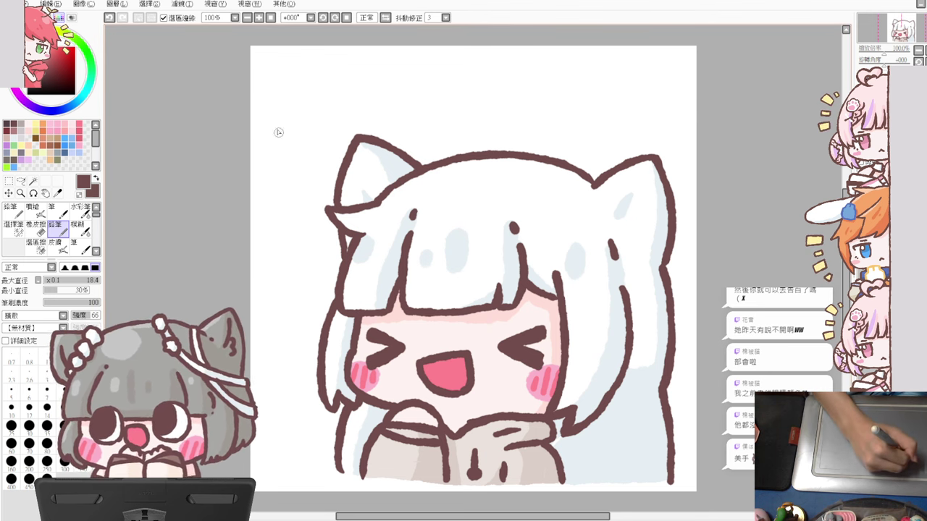
mouse_move(267, 103)
left_mouse_down()
mouse_move(305, 157)
mouse_move(275, 123)
mouse_move(287, 152)
left_mouse_up()
key("ctrl+z")
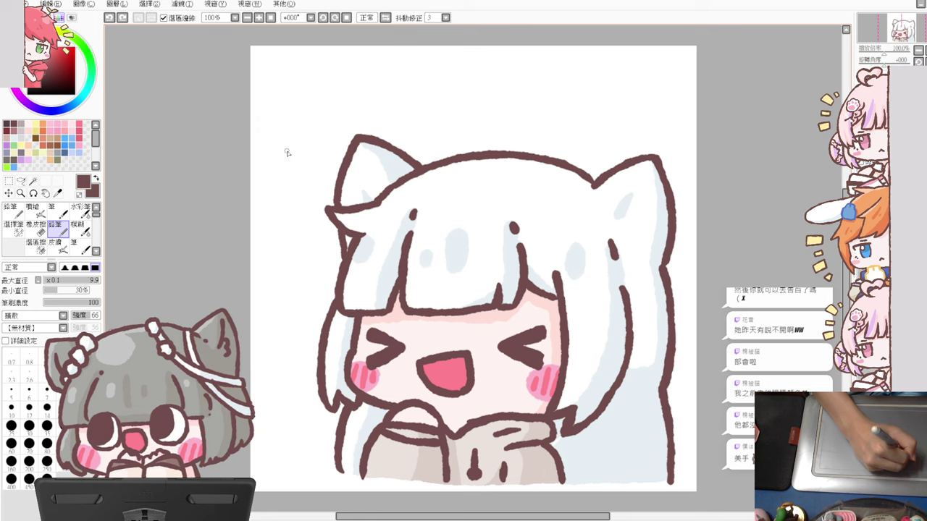
left_click_drag(275, 92, 311, 136)
key("ctrl+z")
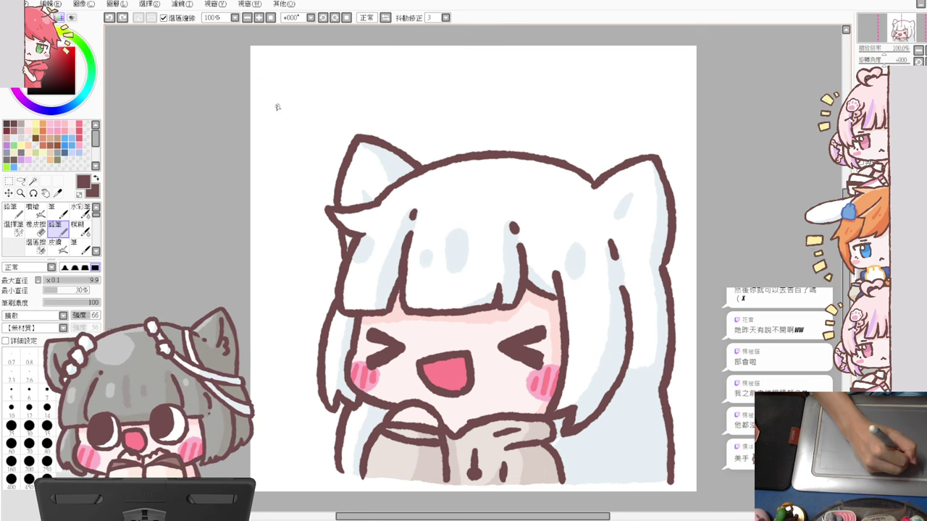
left_click_drag(275, 103, 303, 136)
key("ctrl+z")
- Draw three dark brown outlined rectangles as emphasis marks, fanning out beside the character's left-hand ear
mouse_move(269, 92)
left_mouse_down()
mouse_move(293, 76)
mouse_move(324, 116)
mouse_move(304, 135)
mouse_move(324, 119)
left_mouse_up()
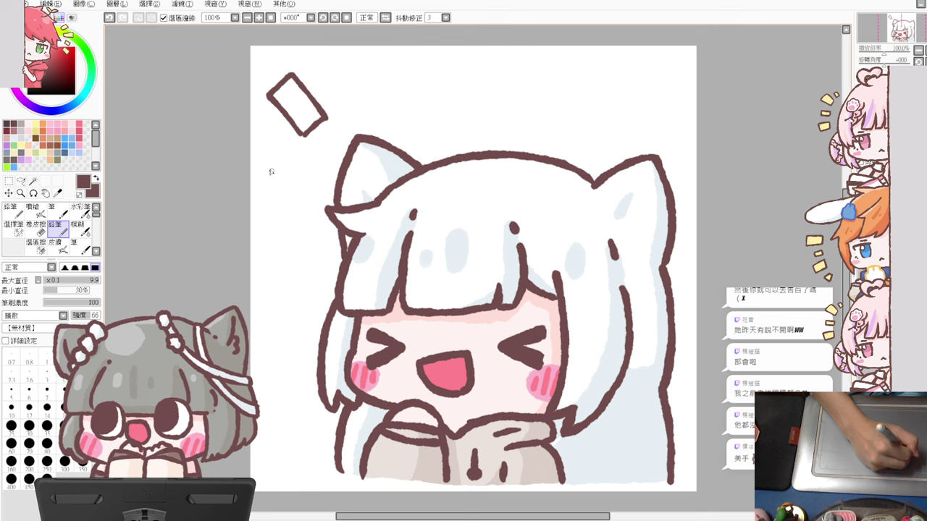
mouse_move(265, 165)
left_mouse_down()
mouse_move(295, 171)
mouse_move(266, 149)
mouse_move(304, 151)
left_mouse_up()
left_click_drag(304, 152, 299, 165)
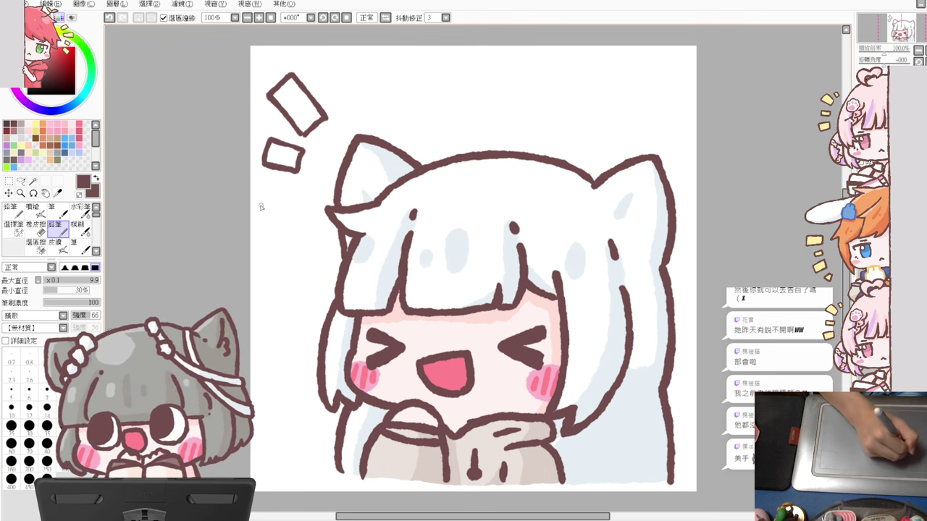
mouse_move(257, 204)
left_mouse_down()
mouse_move(296, 192)
mouse_move(257, 210)
mouse_move(262, 229)
mouse_move(303, 216)
mouse_move(297, 190)
left_mouse_up()
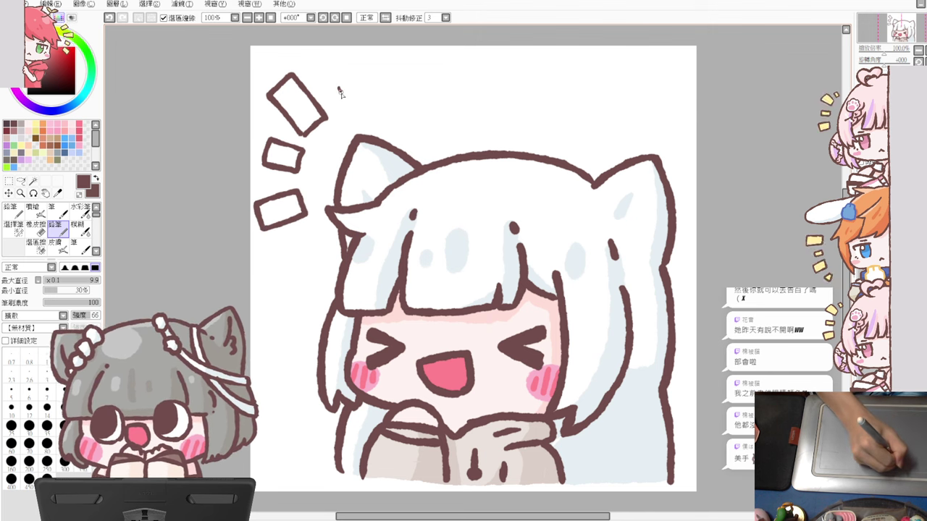
- Draw a small and a large brown outlined rectangle above the left-hand ear, continuing the fan of emphasis marks
key("ctrl+z")
mouse_move(339, 92)
left_mouse_down()
mouse_move(348, 106)
mouse_move(357, 78)
mouse_move(353, 113)
left_mouse_up()
key("ctrl+z")
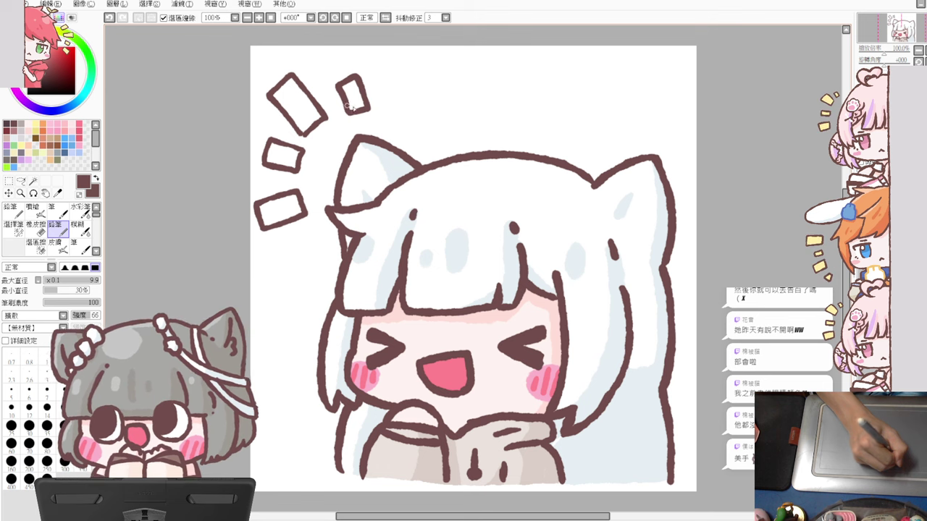
mouse_move(385, 60)
left_mouse_down()
mouse_move(392, 112)
mouse_move(407, 60)
mouse_move(423, 80)
mouse_move(411, 108)
mouse_move(422, 112)
mouse_move(390, 108)
mouse_move(421, 112)
left_mouse_up()
key("ctrl+z")
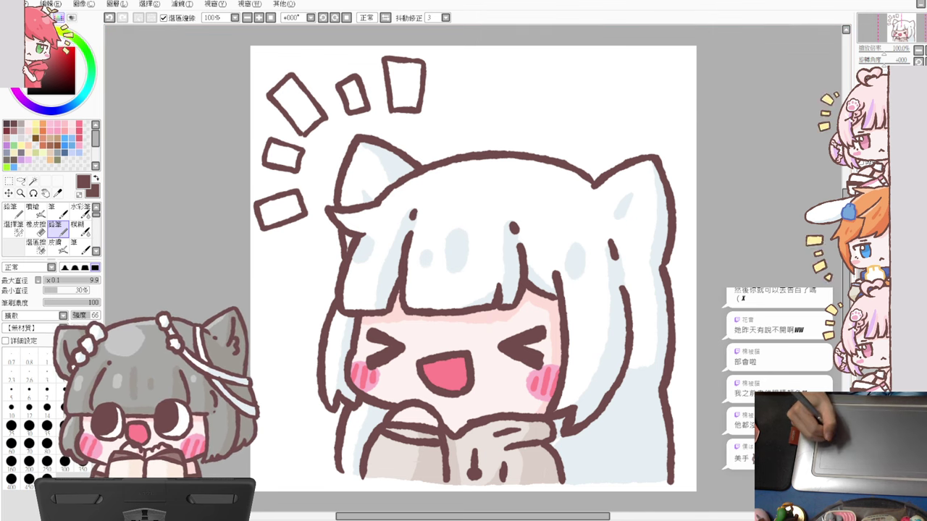
- Select the insides of the five emphasis marks and fill them with pale yellow
left_click(33, 181)
left_click(280, 210)
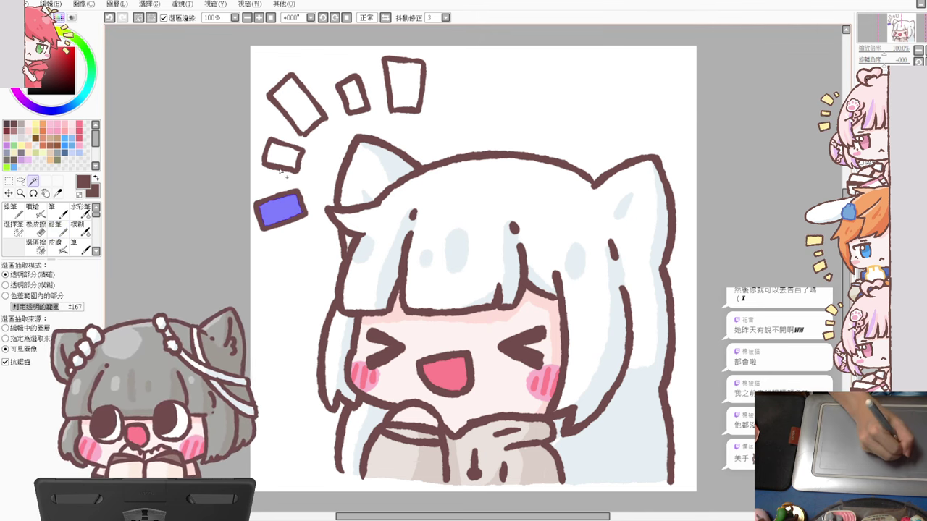
left_click(286, 155)
left_click(352, 94)
left_click(403, 85)
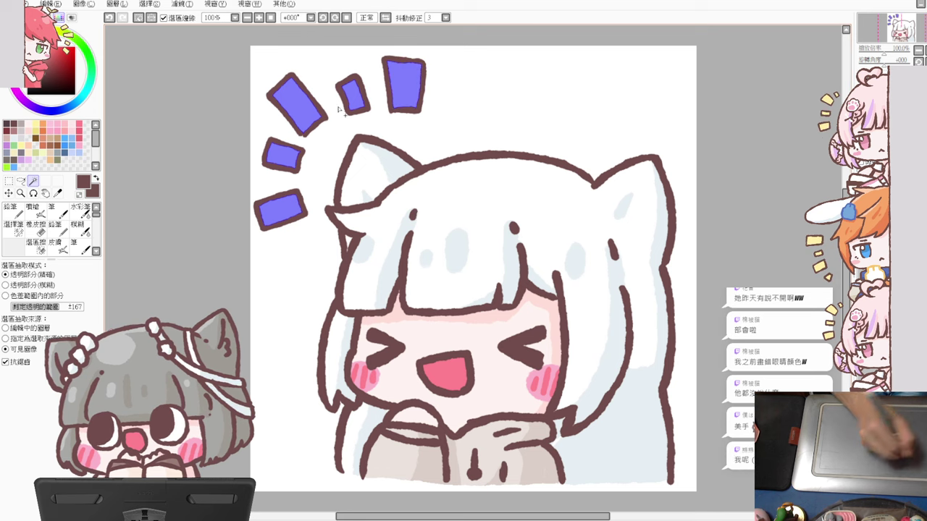
left_click(38, 123)
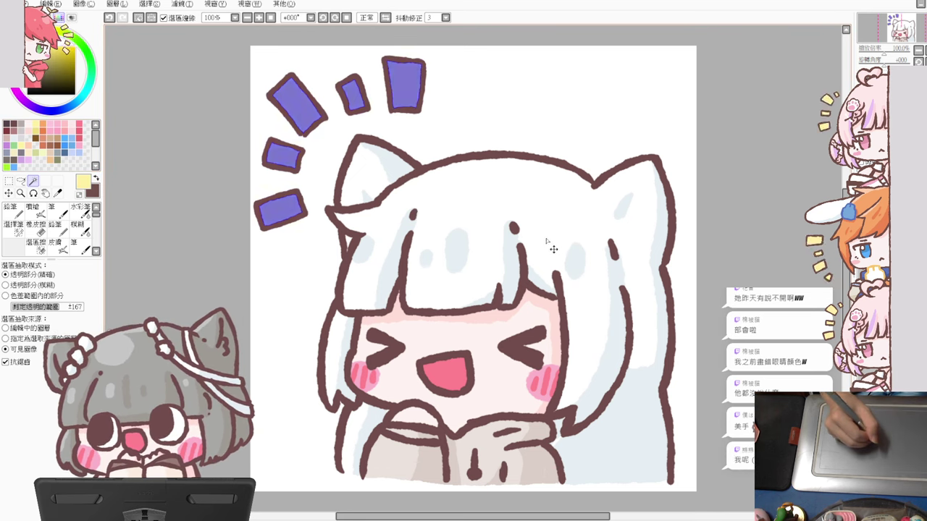
key("ctrl+f")
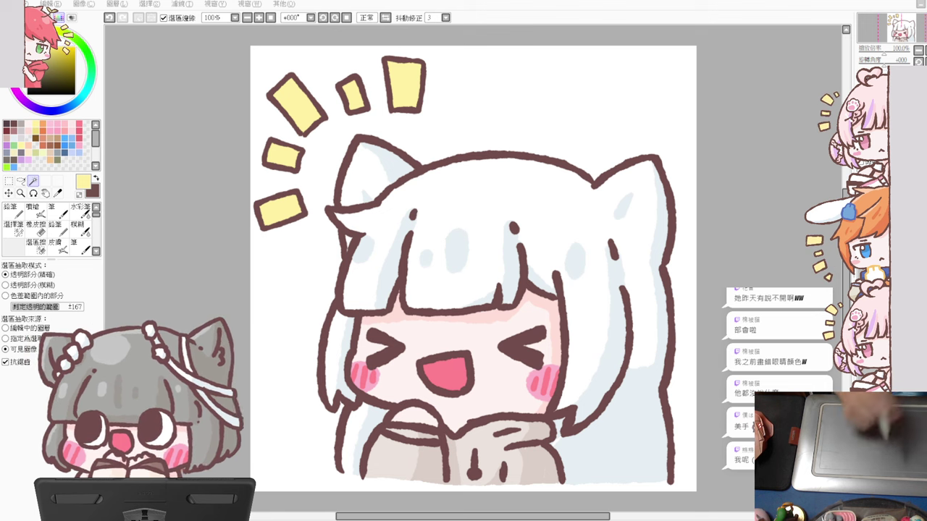
left_click(427, 235)
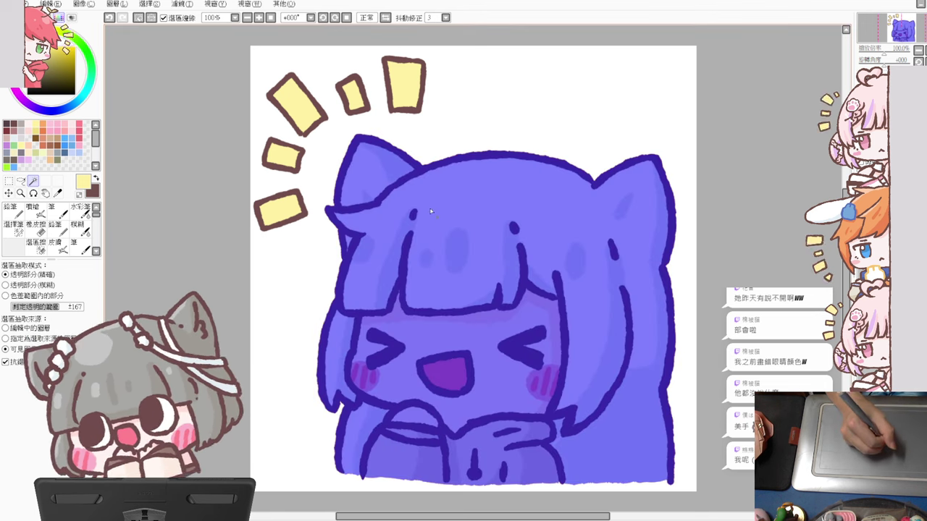
key("ctrl+z")
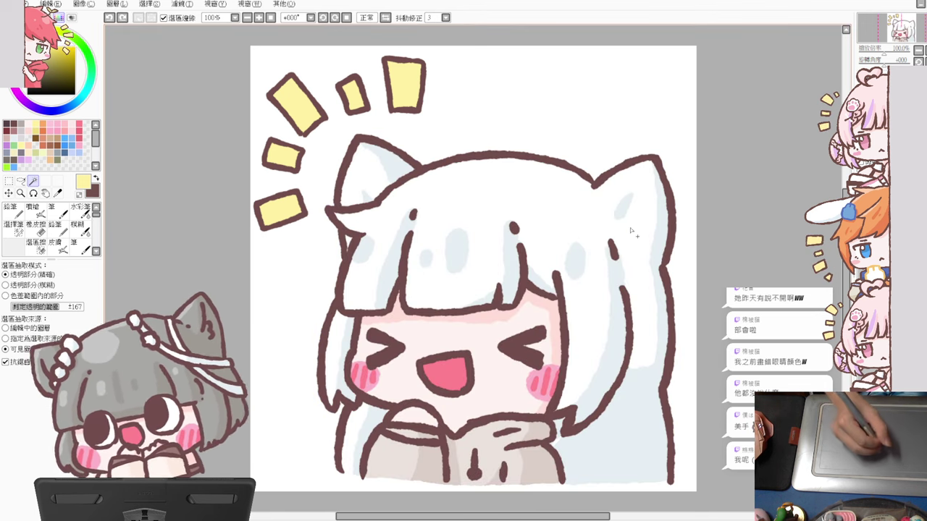